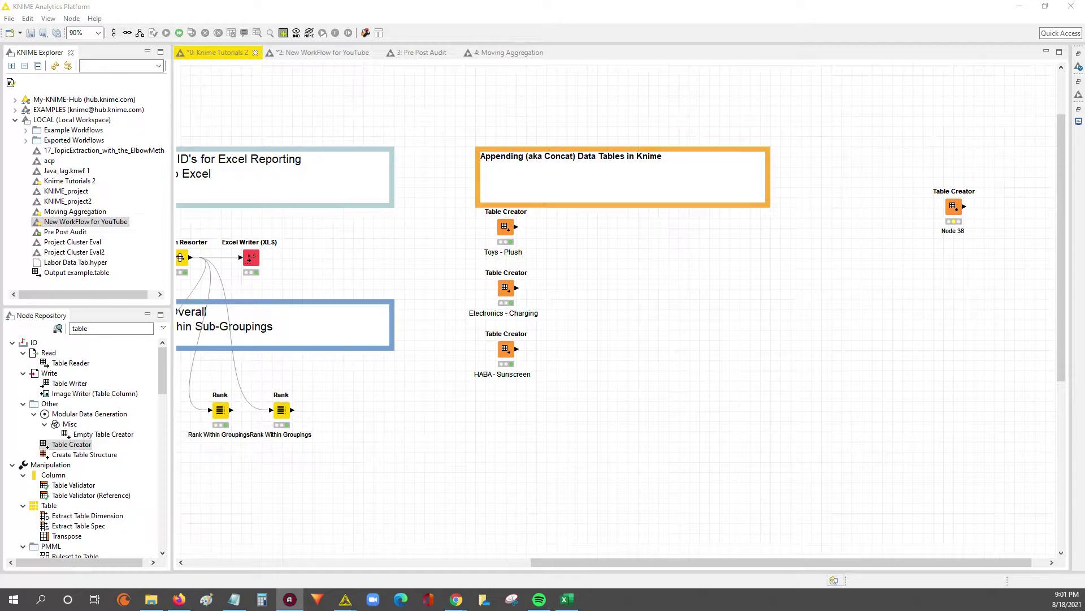
Bring the Toys - Plush, Electronics - Charging and HABA - Sunscreen tables forward, widening Date and Category.
click(507, 233)
right_click(506, 233)
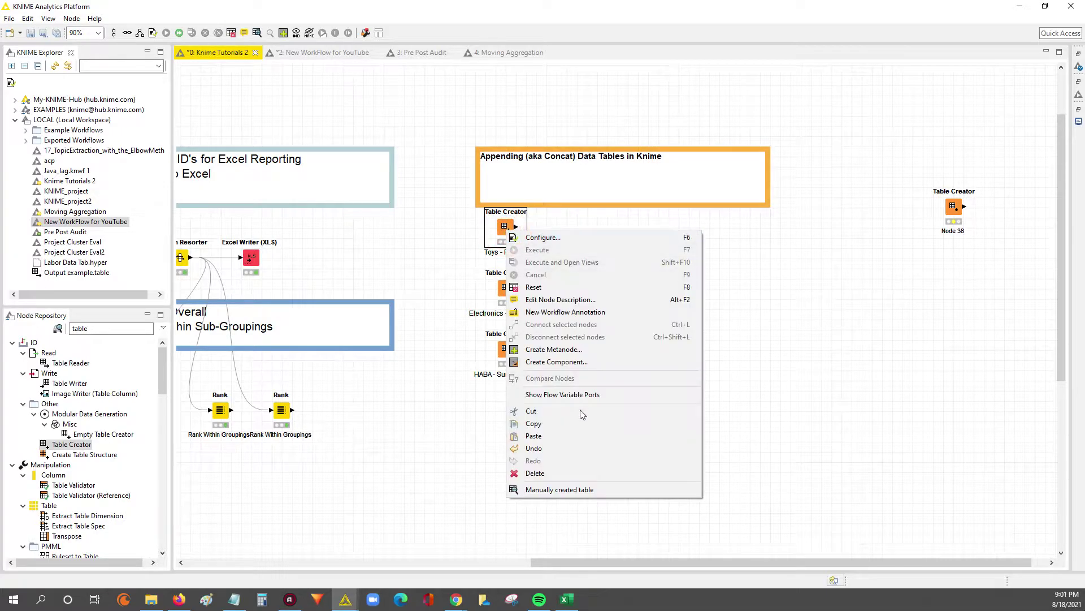
click(412, 497)
click(349, 605)
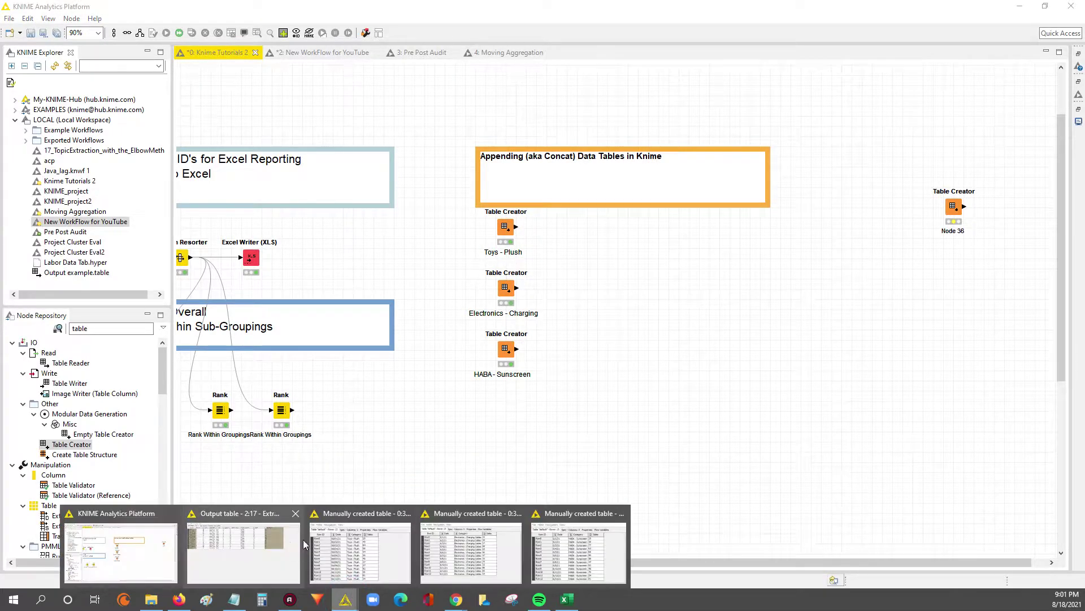
click(317, 543)
click(350, 604)
click(359, 577)
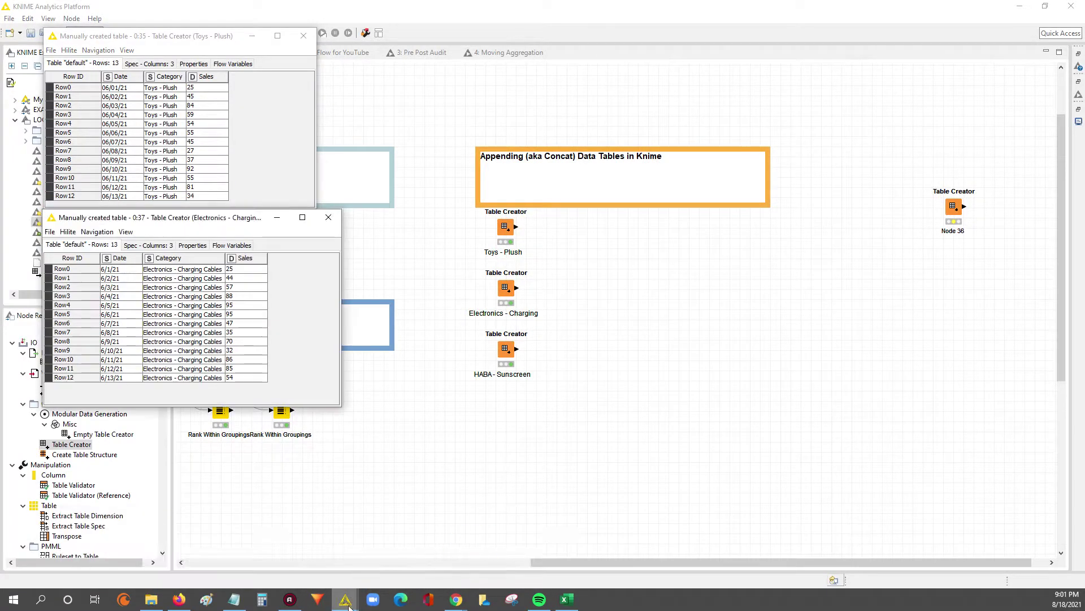
click(357, 594)
click(602, 546)
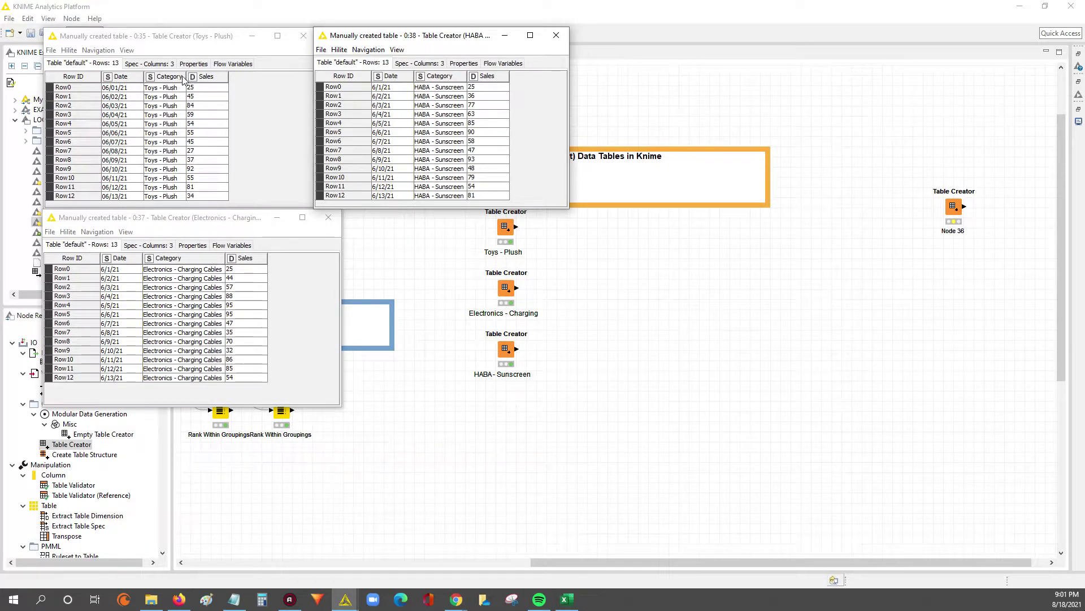
drag(140, 76, 215, 77)
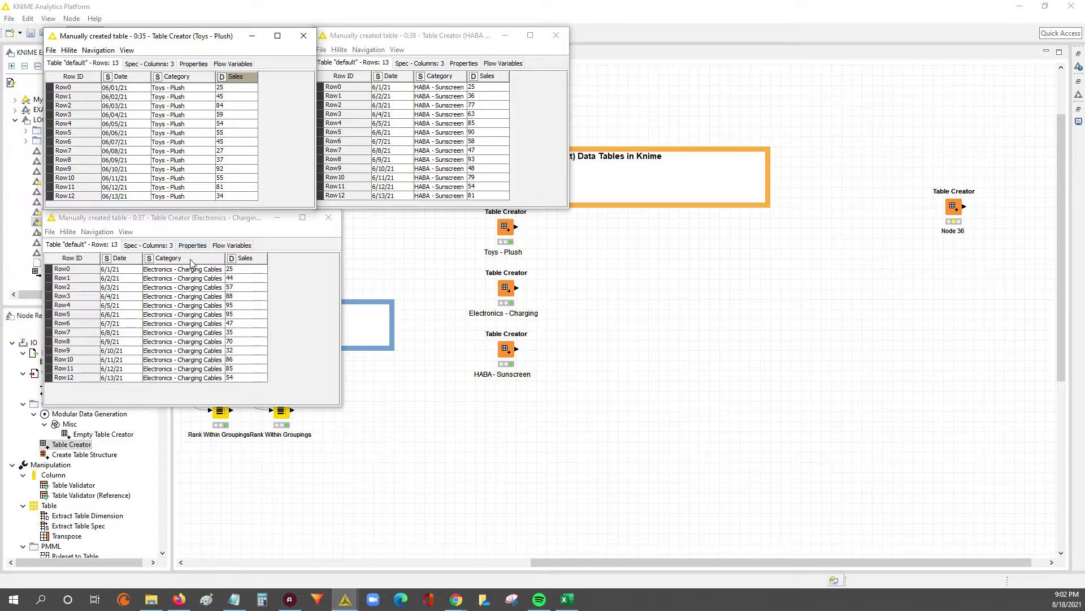
drag(225, 261, 242, 262)
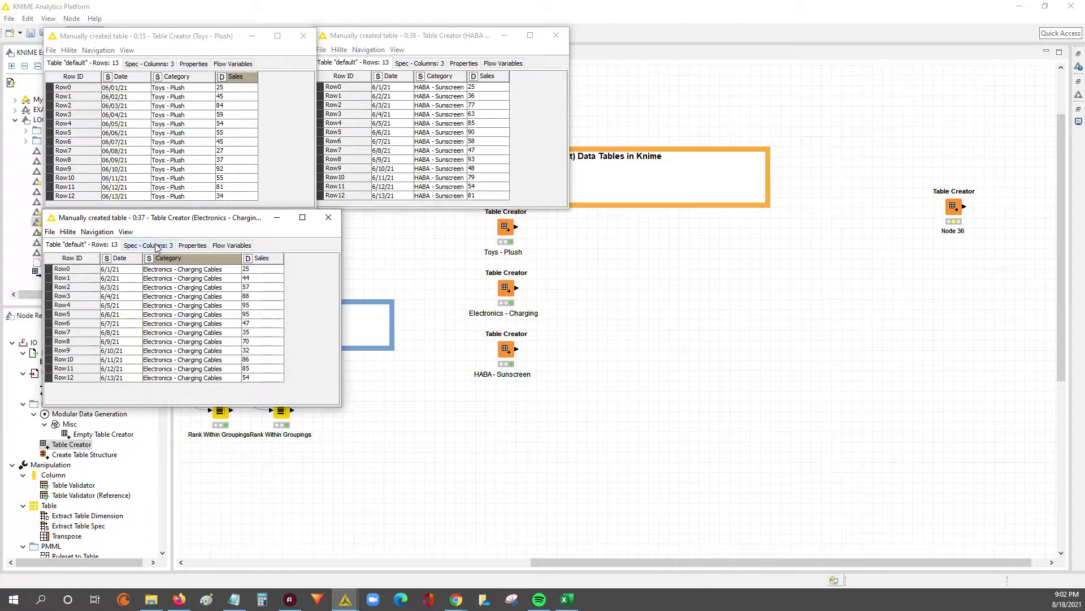
click(85, 249)
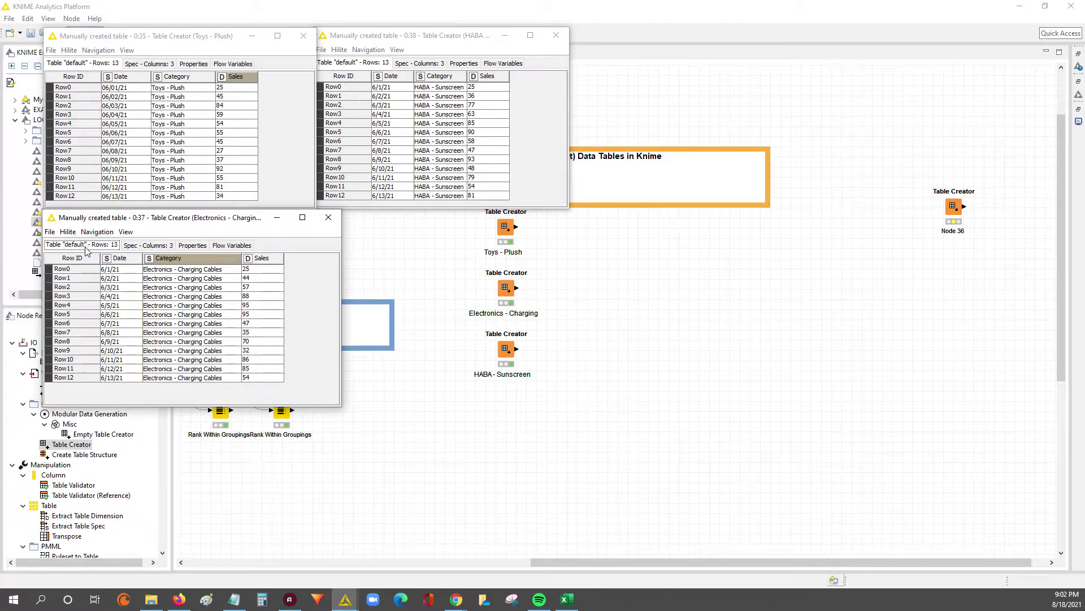
click(148, 246)
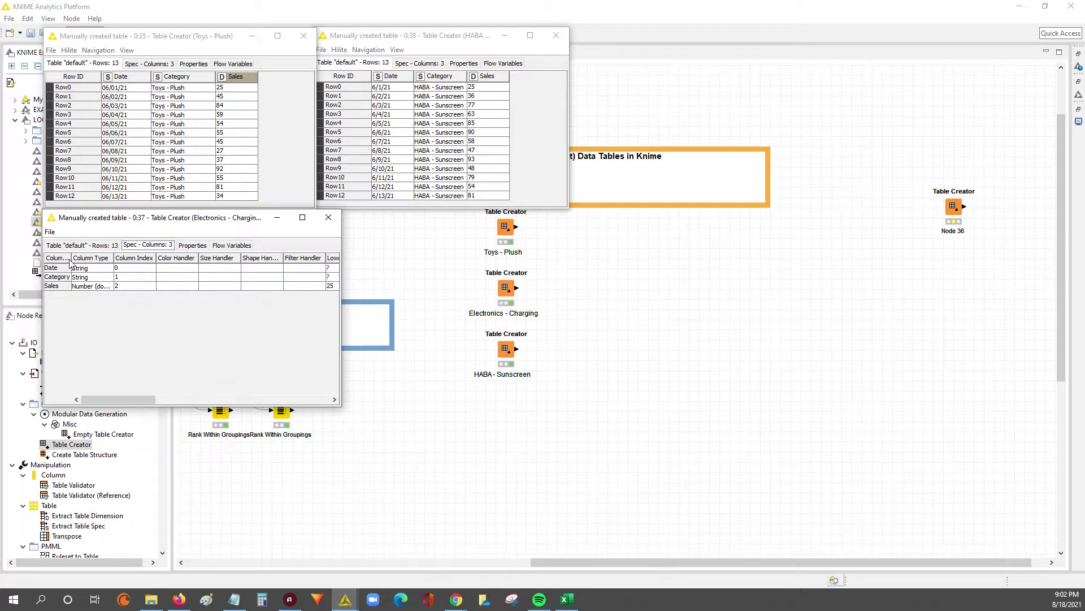
drag(71, 258, 81, 293)
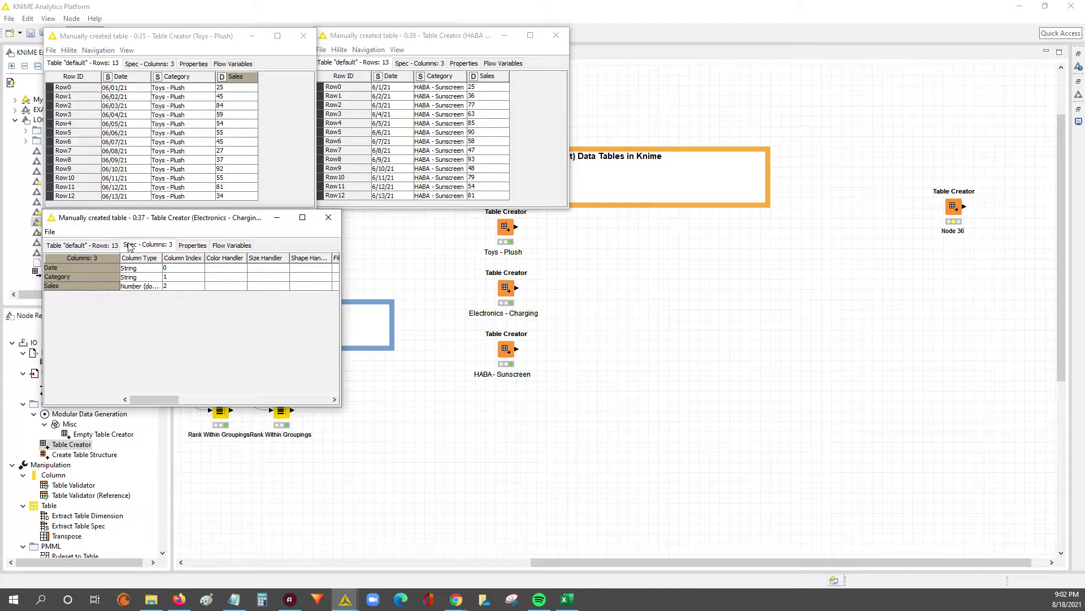
click(148, 64)
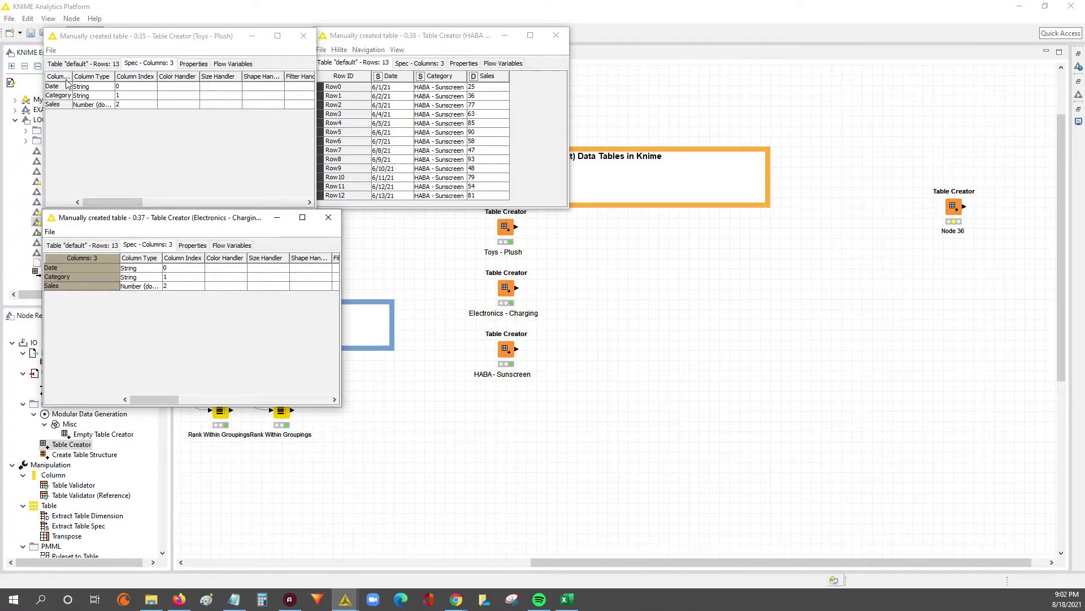
drag(72, 80, 104, 79)
click(405, 62)
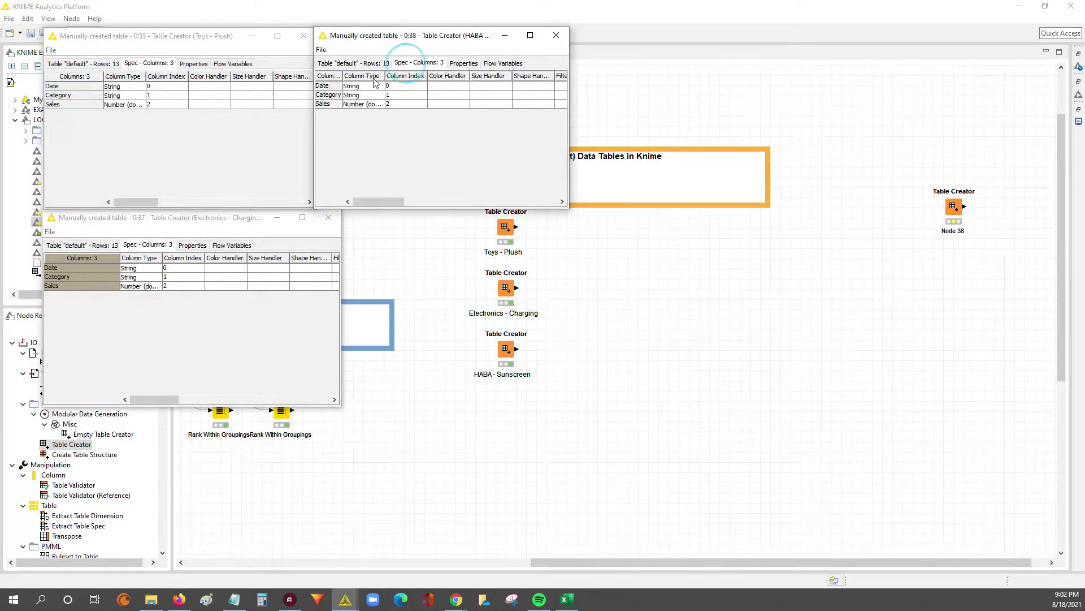
drag(341, 76, 357, 107)
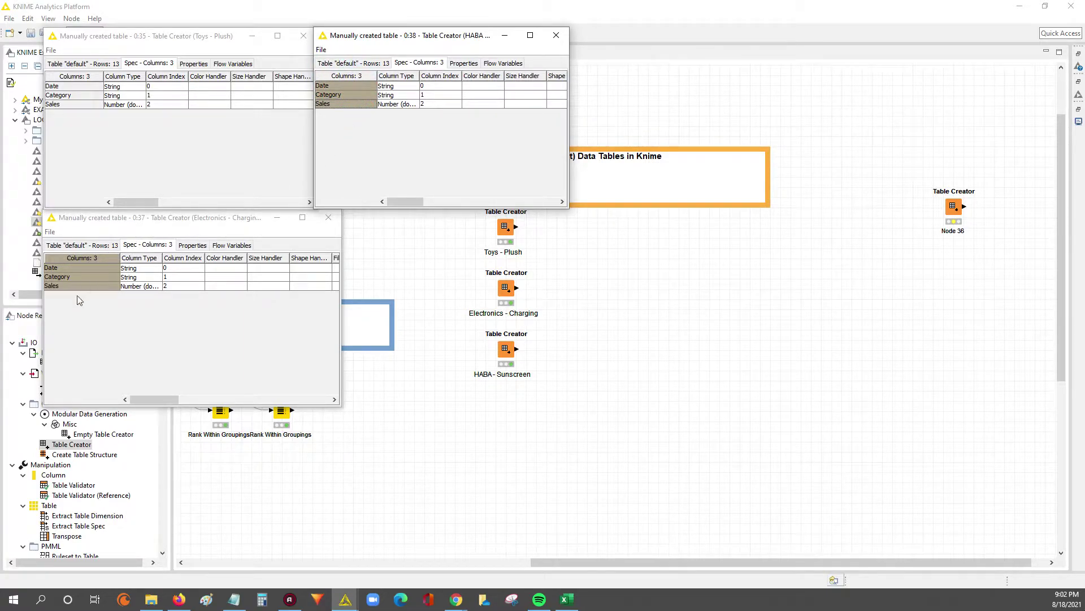
click(93, 247)
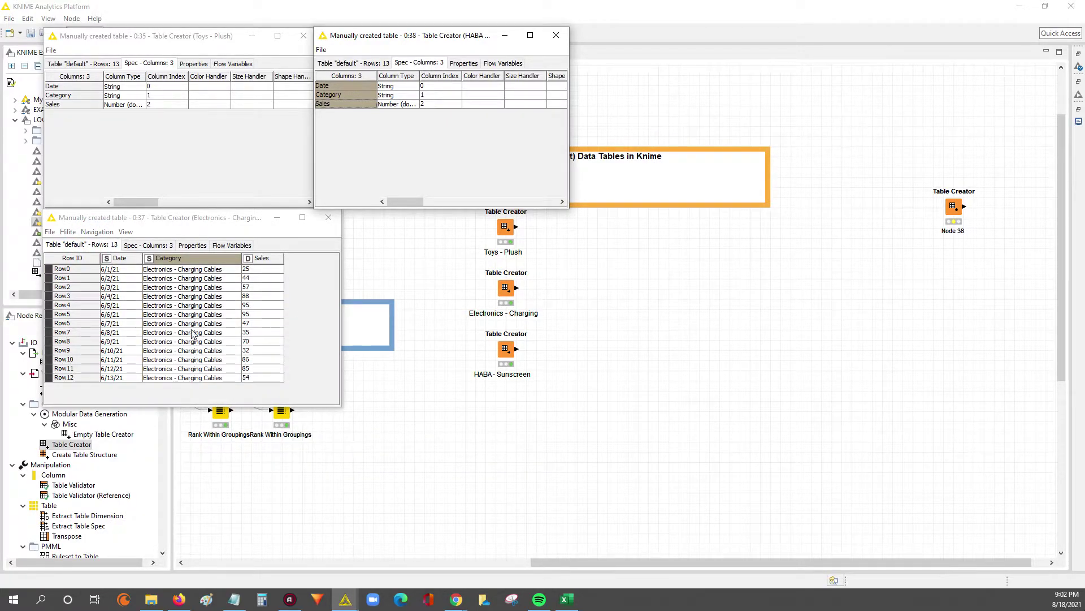
click(140, 245)
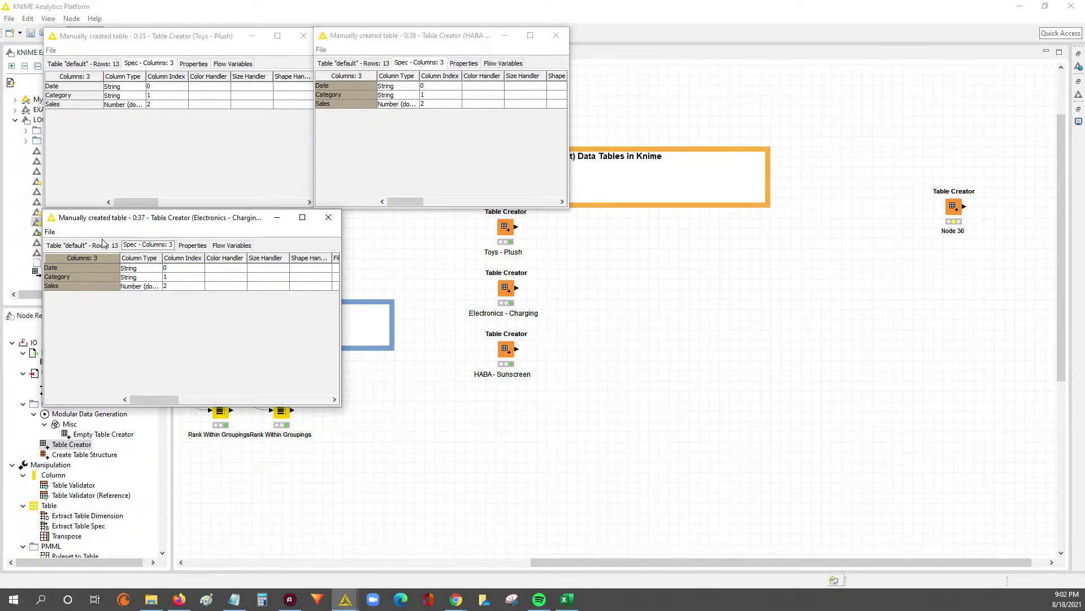
click(94, 245)
click(243, 259)
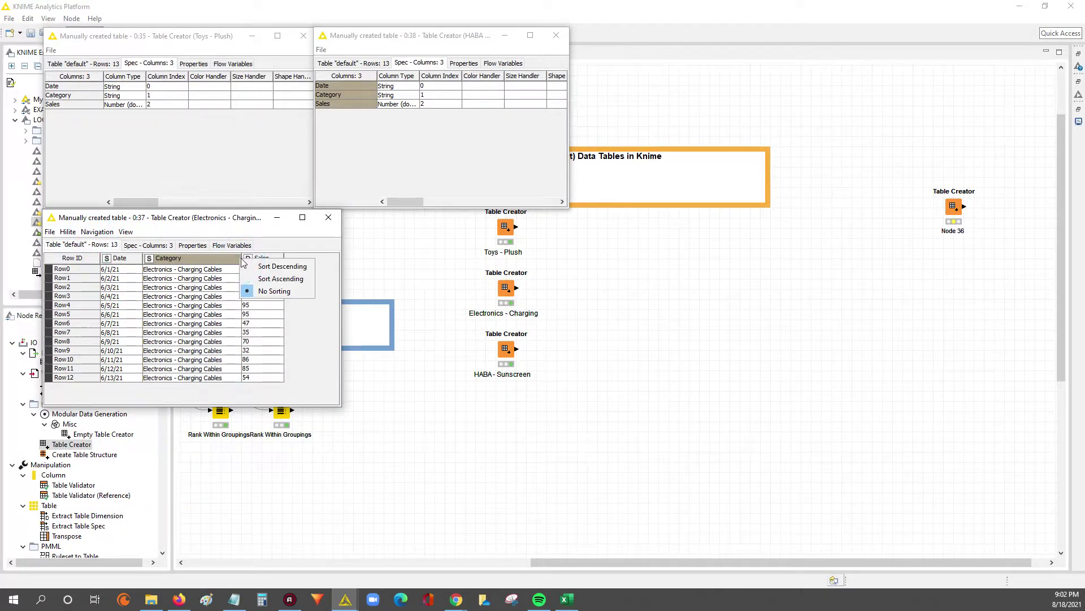
click(212, 256)
mouse_move(241, 259)
mouse_down()
mouse_move(181, 264)
mouse_move(295, 261)
mouse_move(241, 261)
mouse_up()
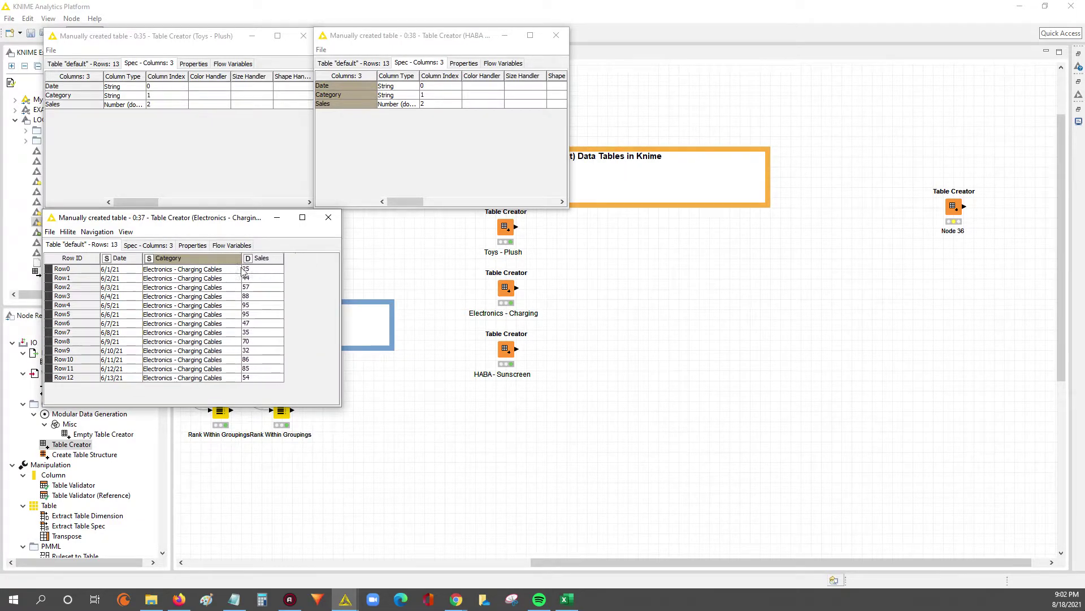
click(100, 64)
click(356, 63)
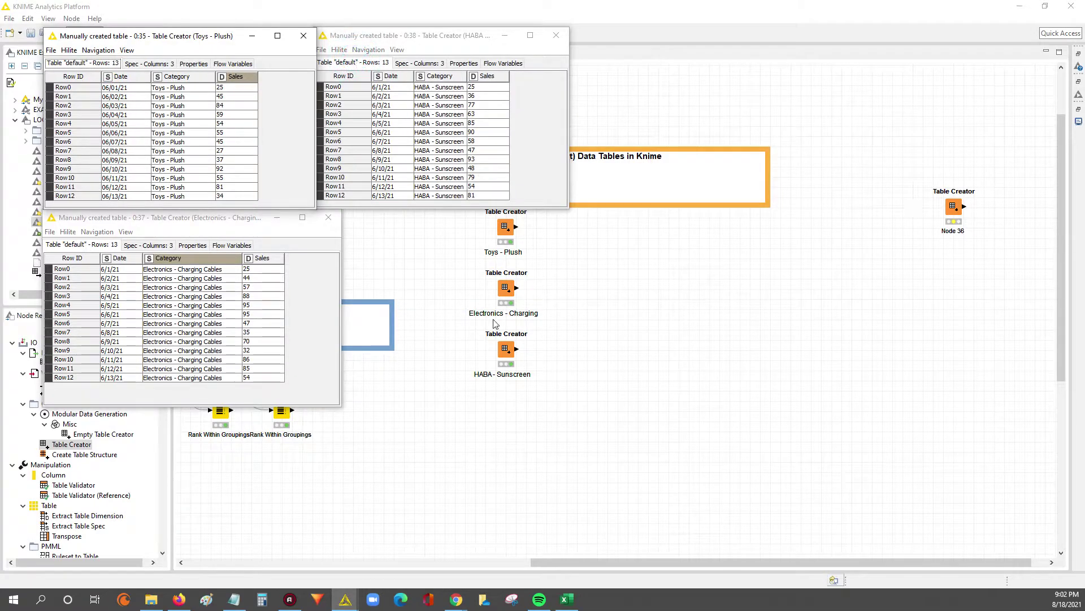
Search 'conca' in the Node Repository and place a Concatenate node beside the Table Creators.
click(581, 344)
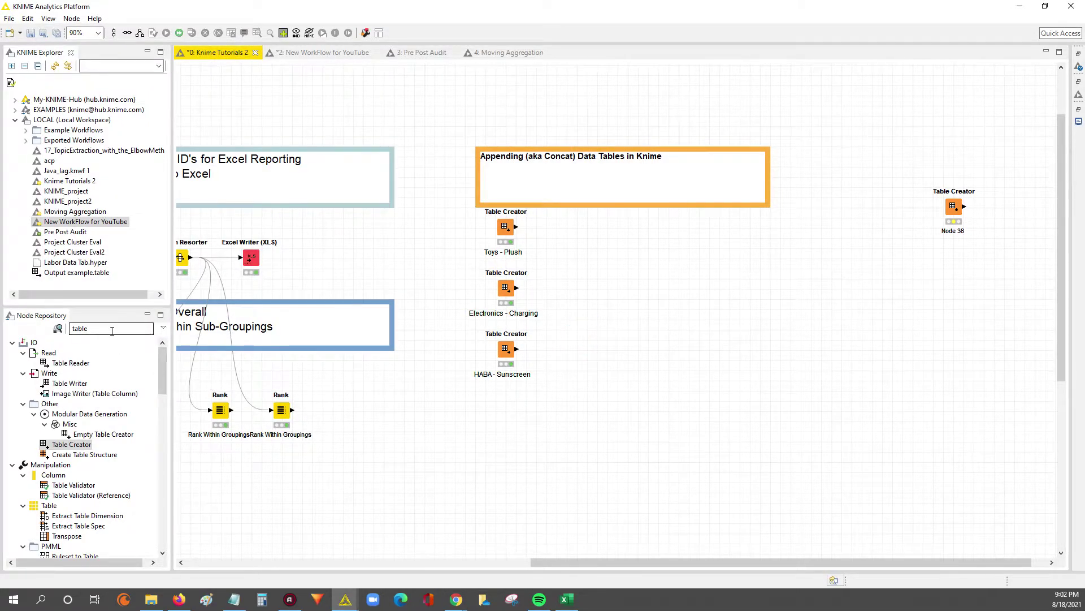
click(80, 328)
key(BackSpace)
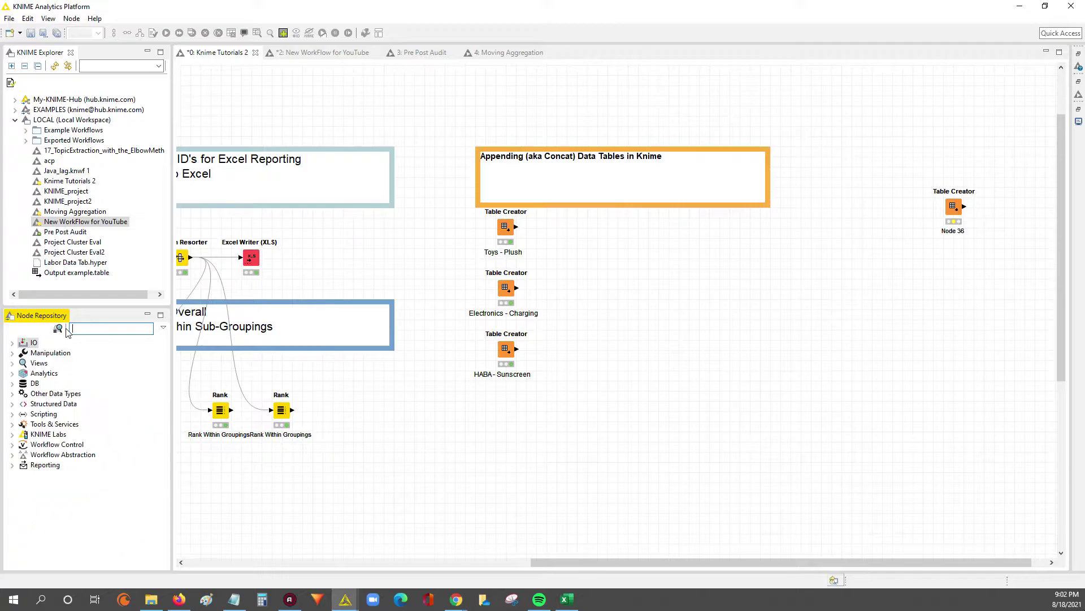
text(concat)
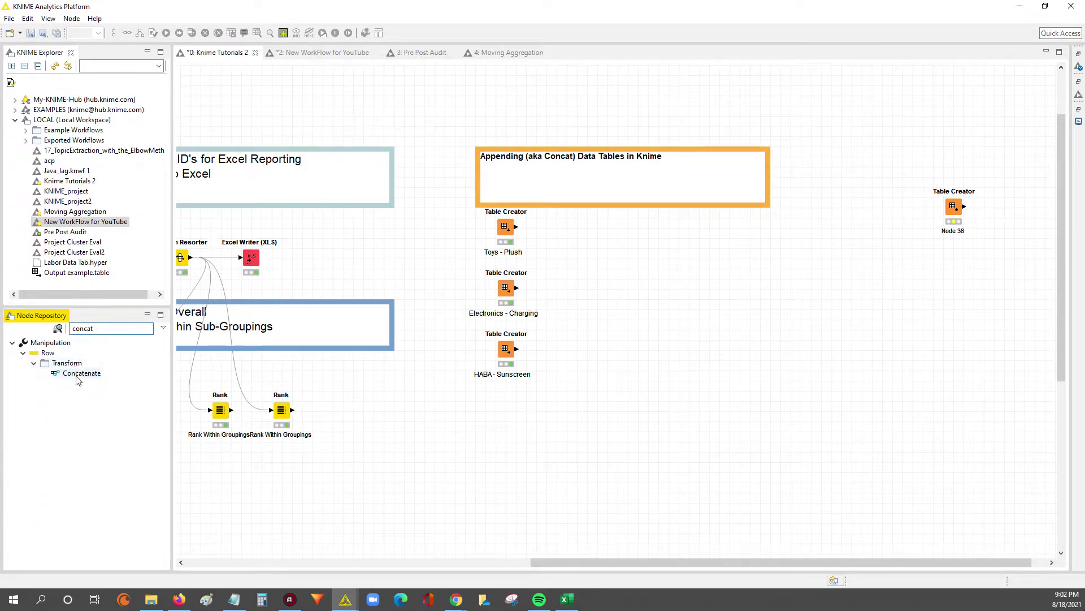
drag(78, 378, 572, 266)
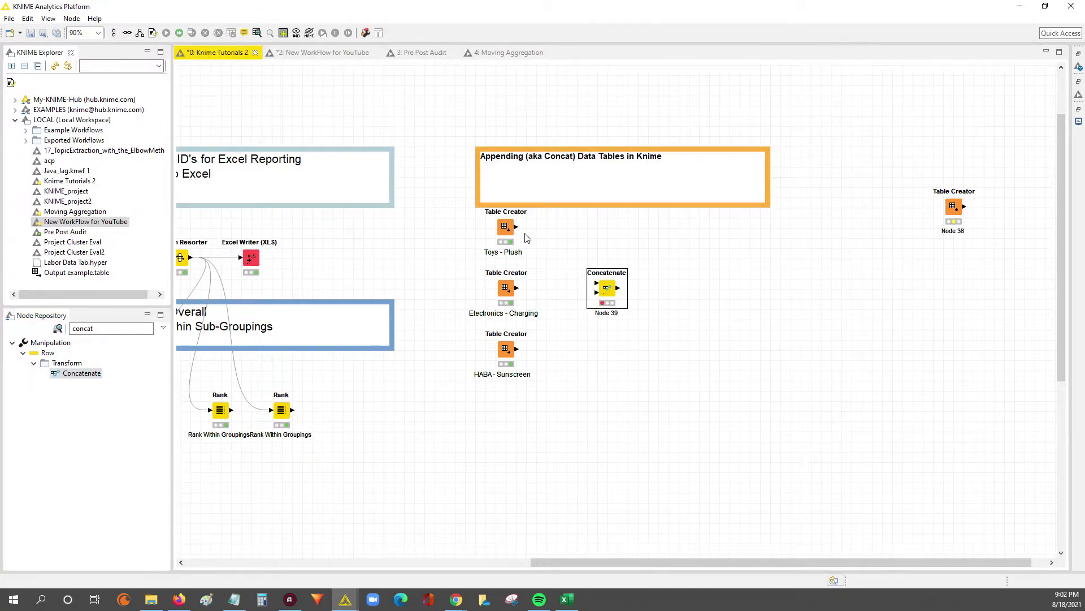
Wire the Toys - Plush and Electronics - Charging outputs into the Concatenate node.
drag(516, 226, 596, 283)
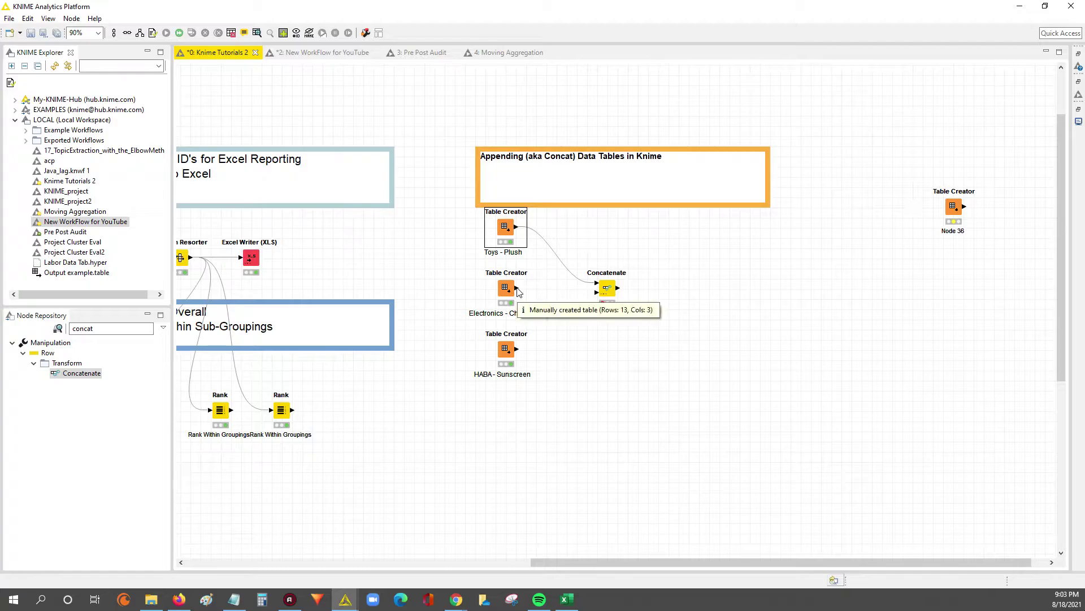
drag(518, 291, 597, 292)
double_click(608, 313)
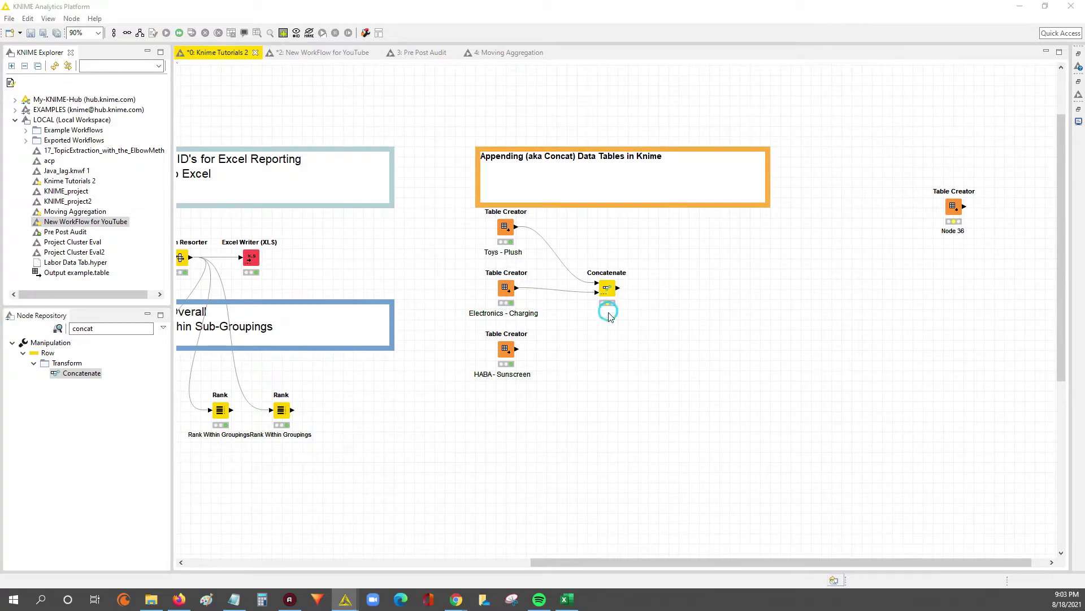
click(637, 373)
Execute the Concatenate node.
click(606, 287)
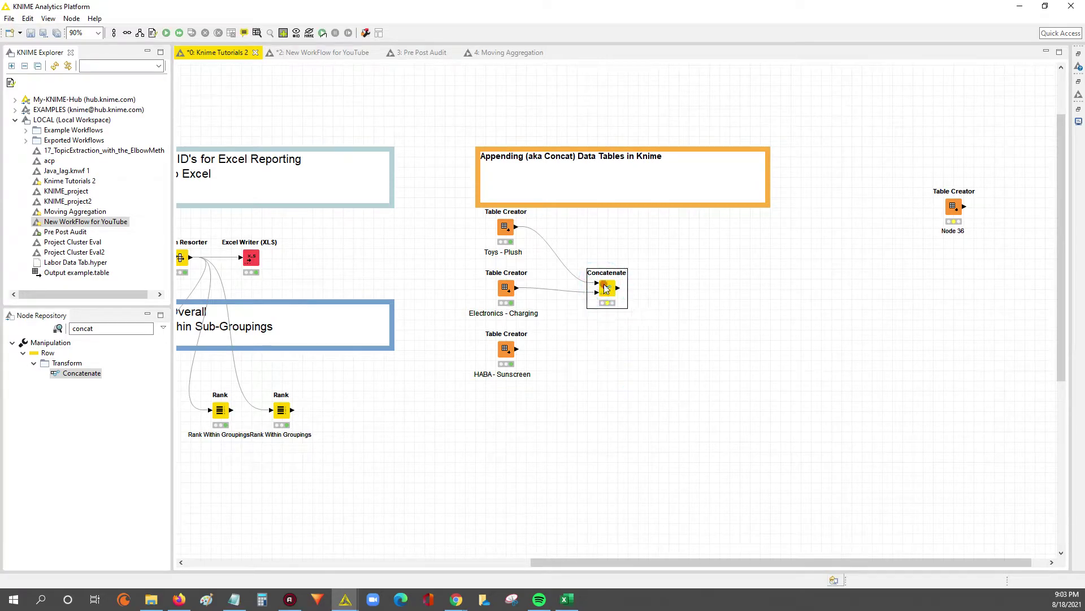
right_click(606, 287)
click(637, 305)
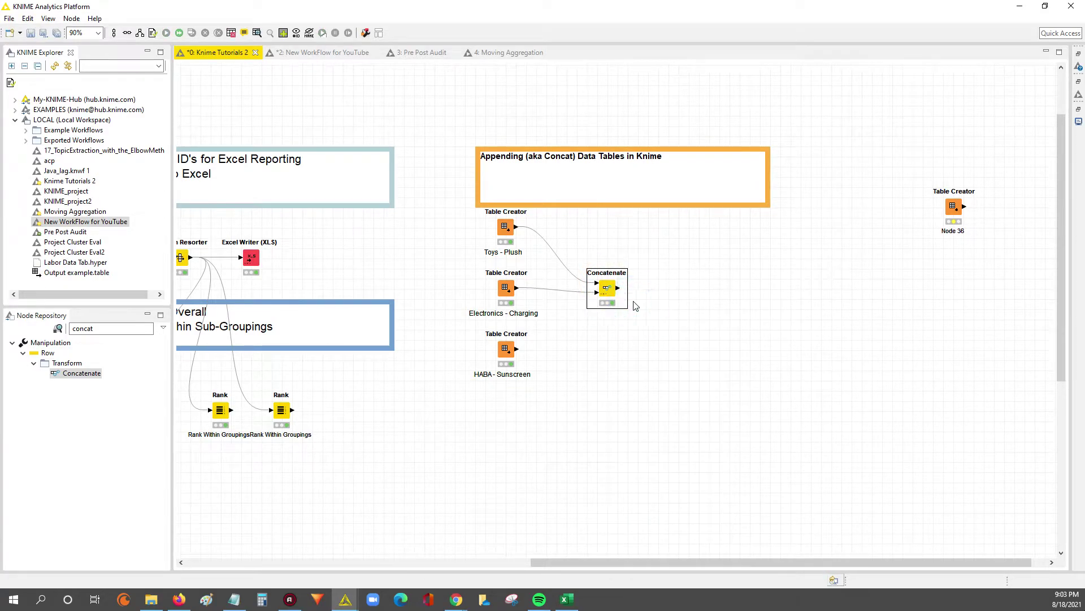
right_click(505, 231)
click(395, 532)
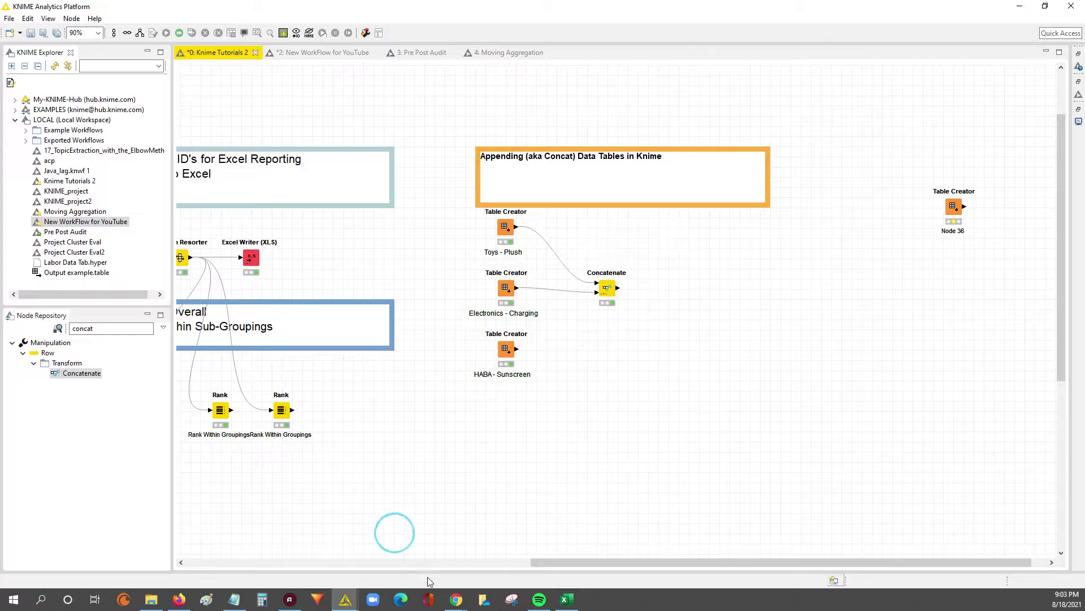
mouse_move(346, 600)
click(388, 553)
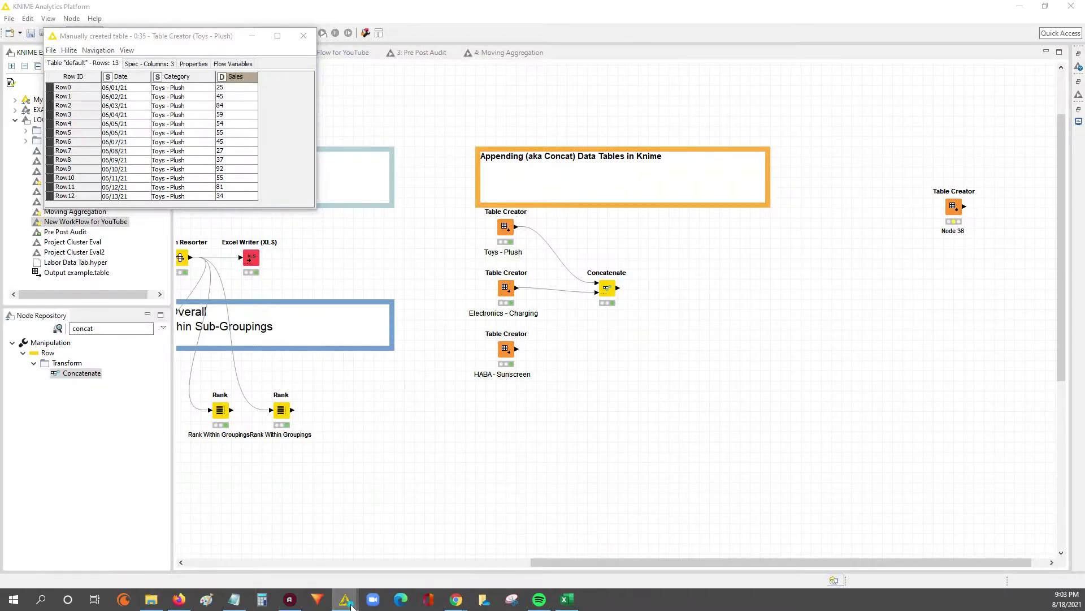
click(472, 545)
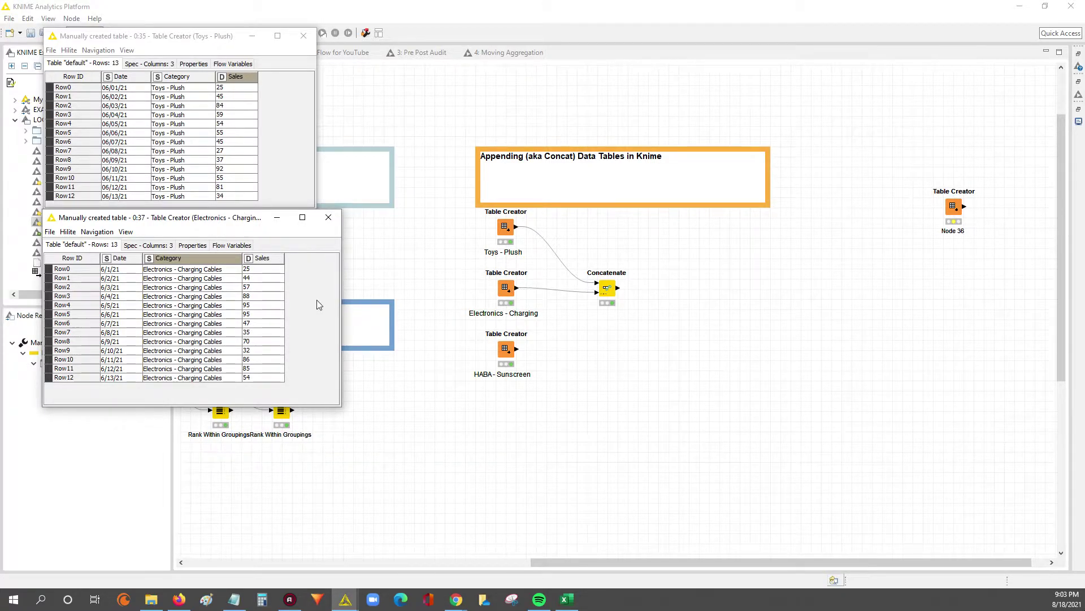
drag(116, 269, 118, 377)
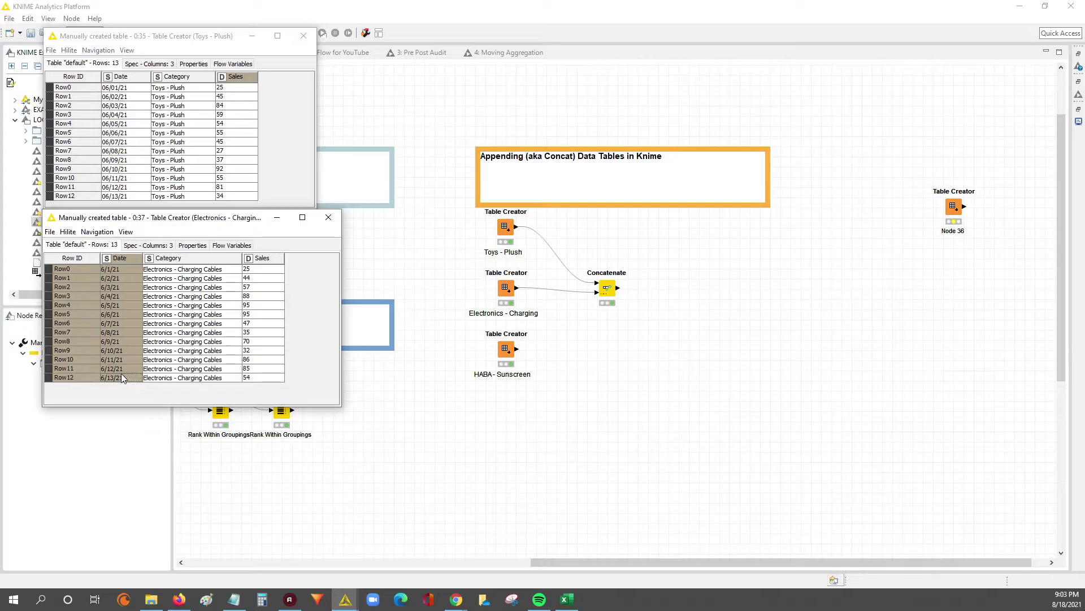
drag(131, 92, 240, 197)
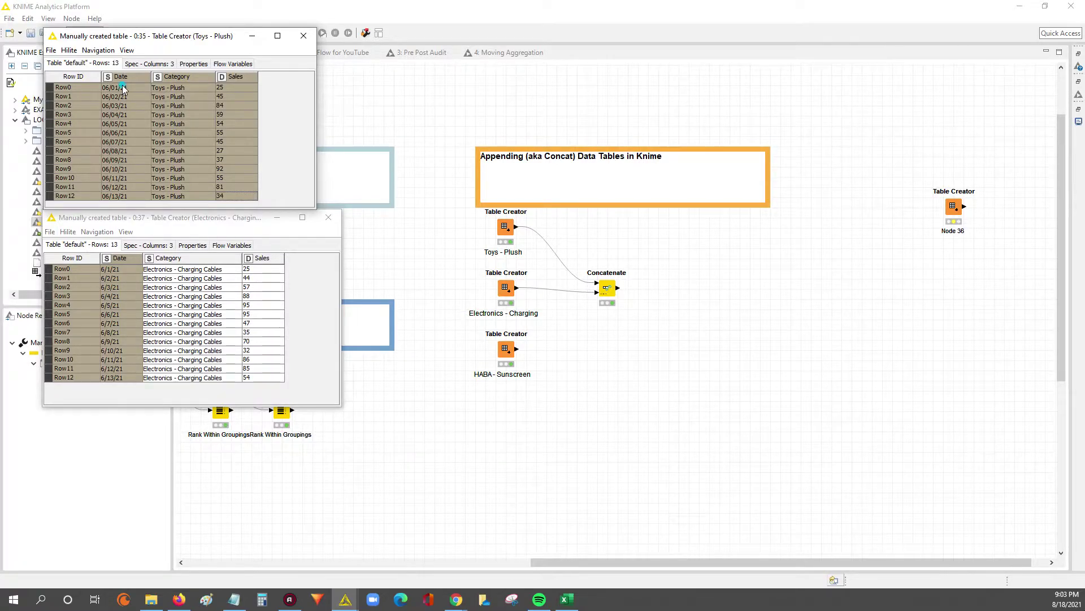
drag(123, 89, 247, 202)
click(630, 409)
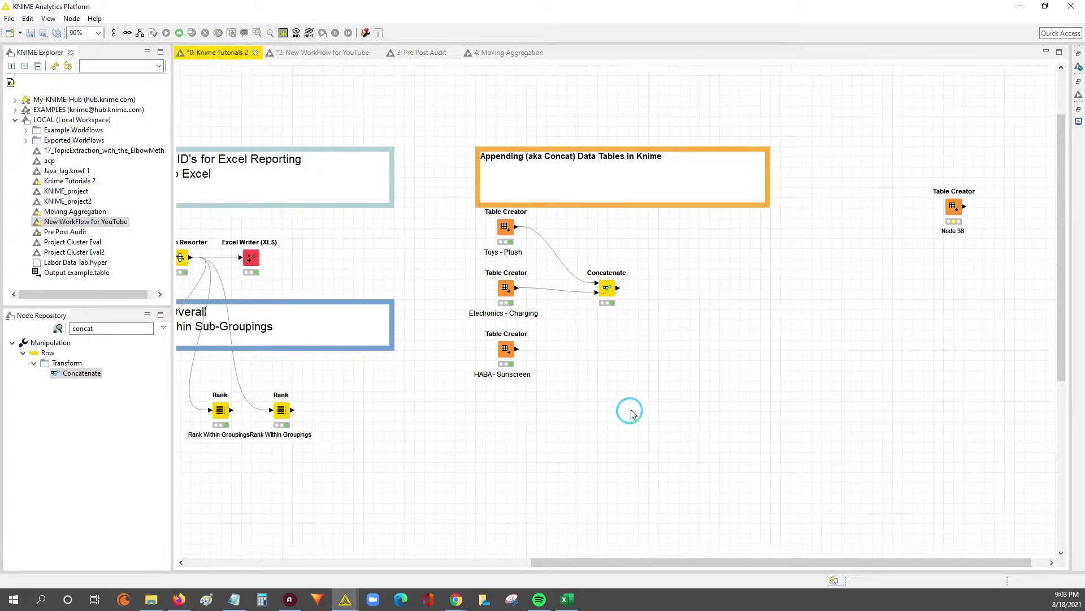
click(606, 290)
click(606, 290)
right_click(606, 290)
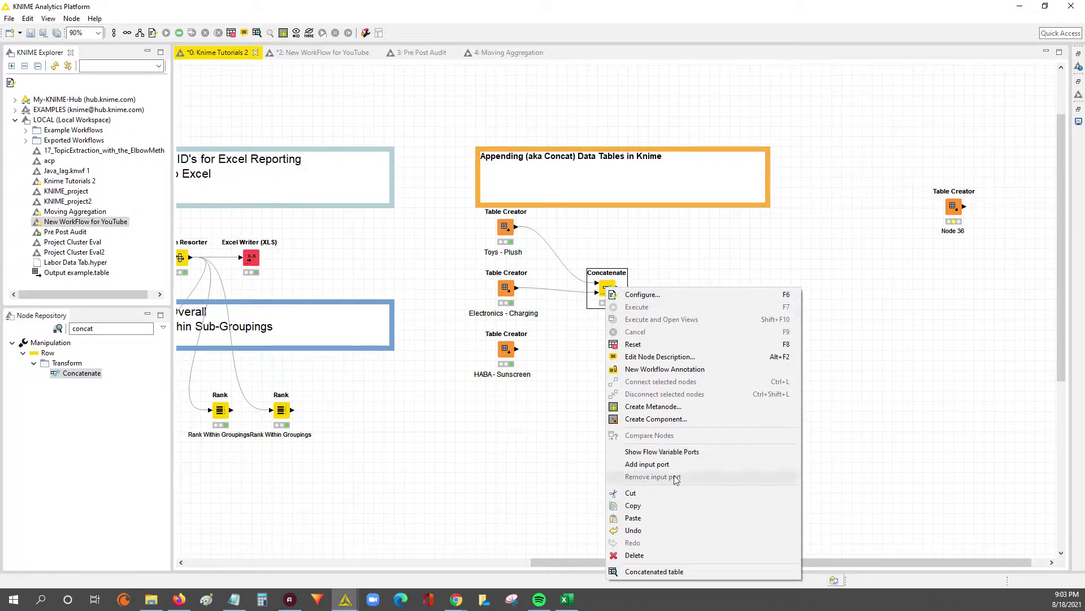
click(658, 572)
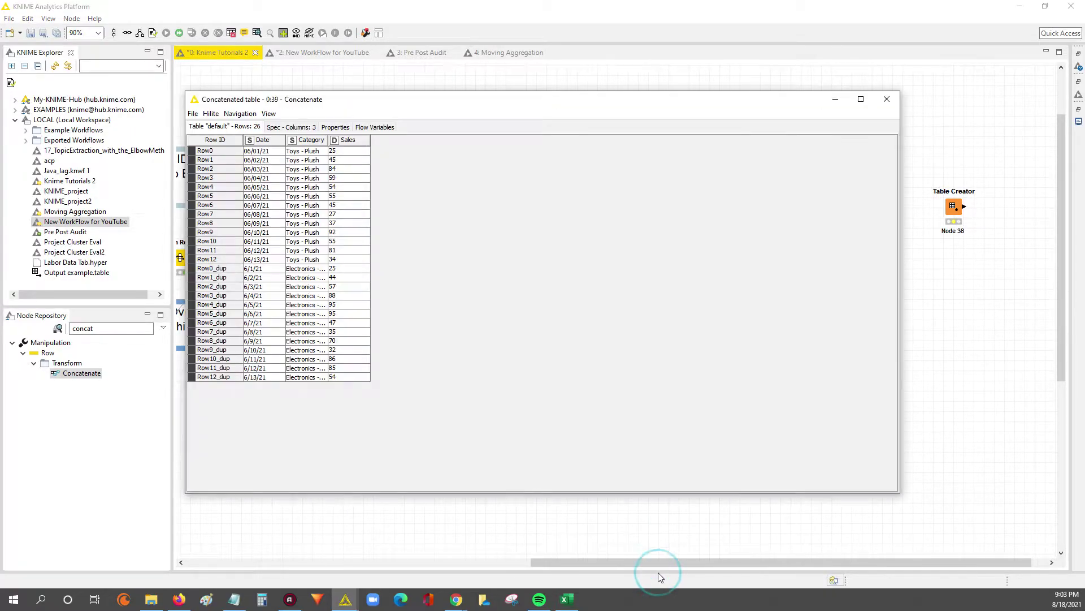
drag(327, 140, 458, 139)
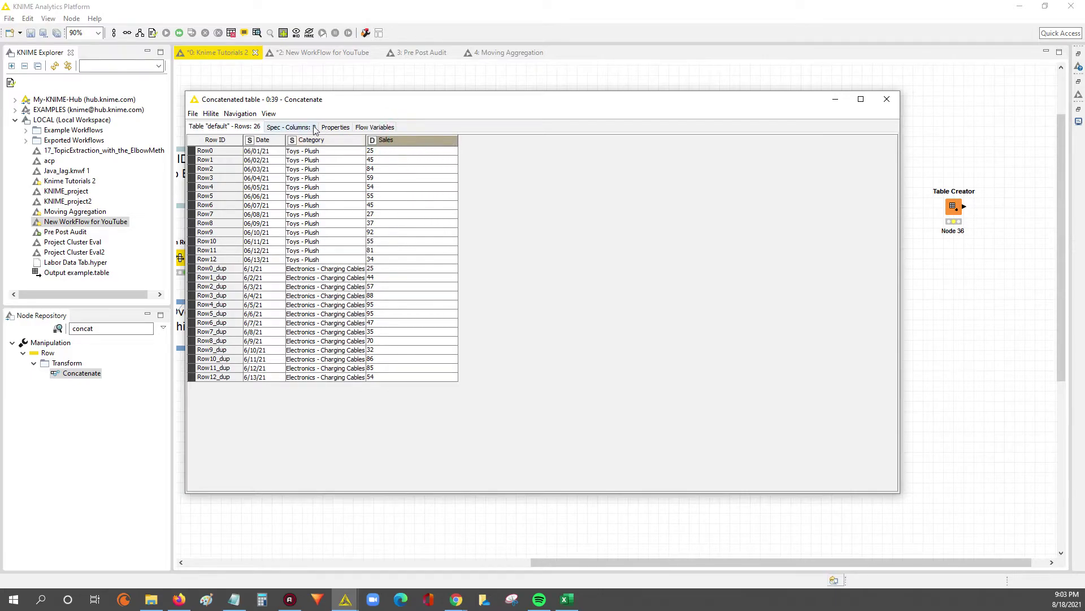
click(257, 129)
drag(253, 269, 420, 381)
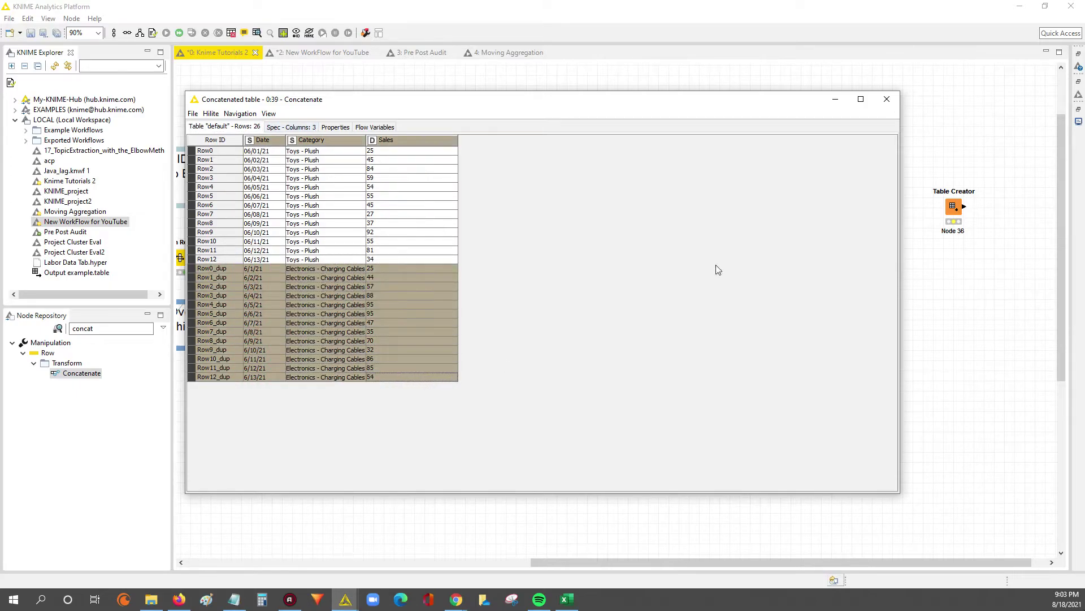
click(887, 99)
click(684, 388)
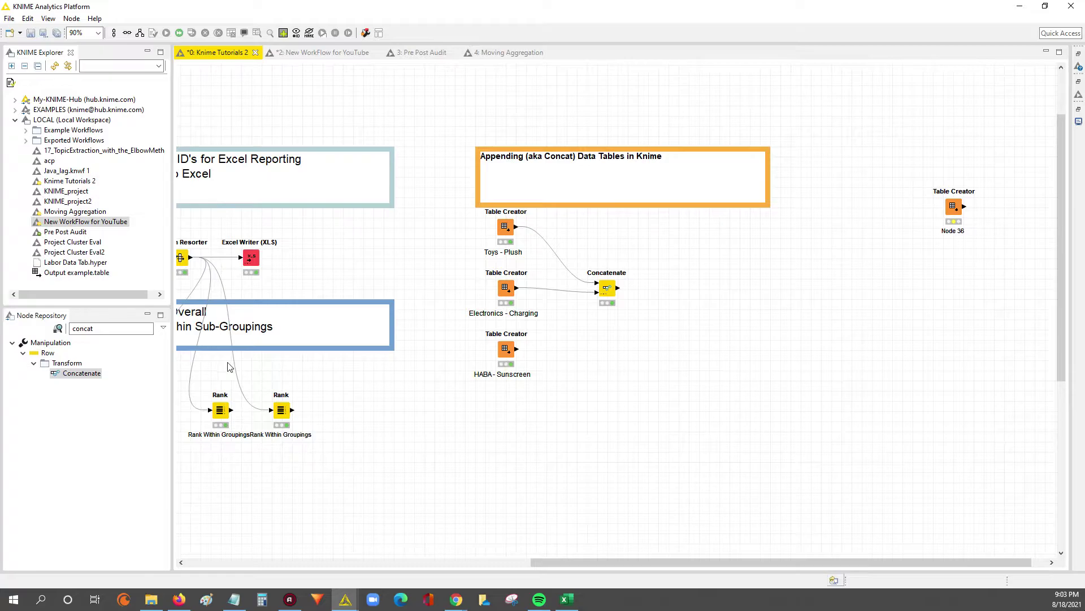
drag(82, 373, 668, 339)
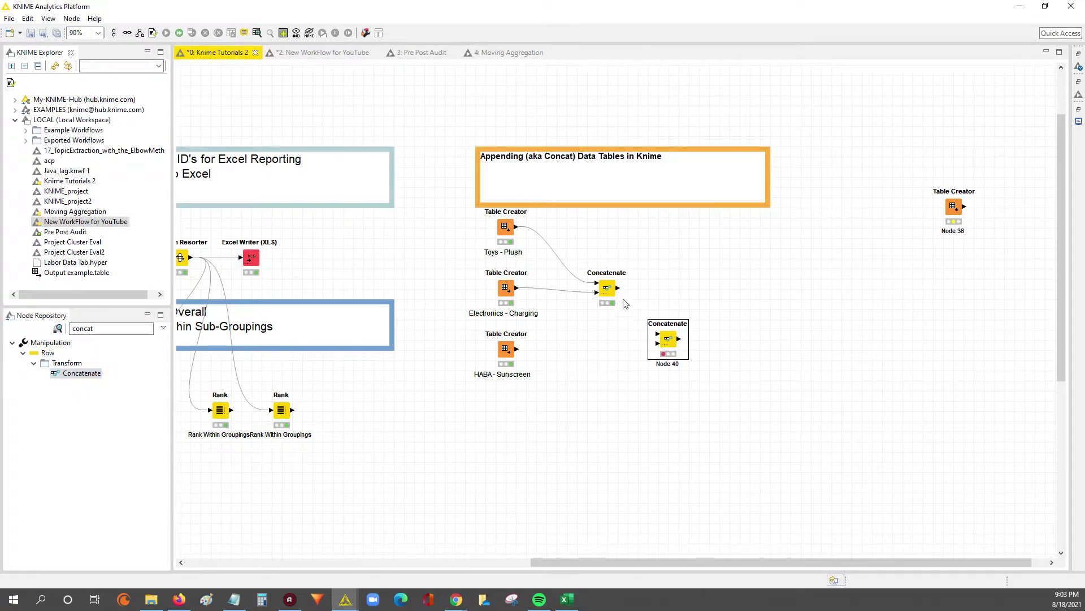
drag(617, 289, 657, 334)
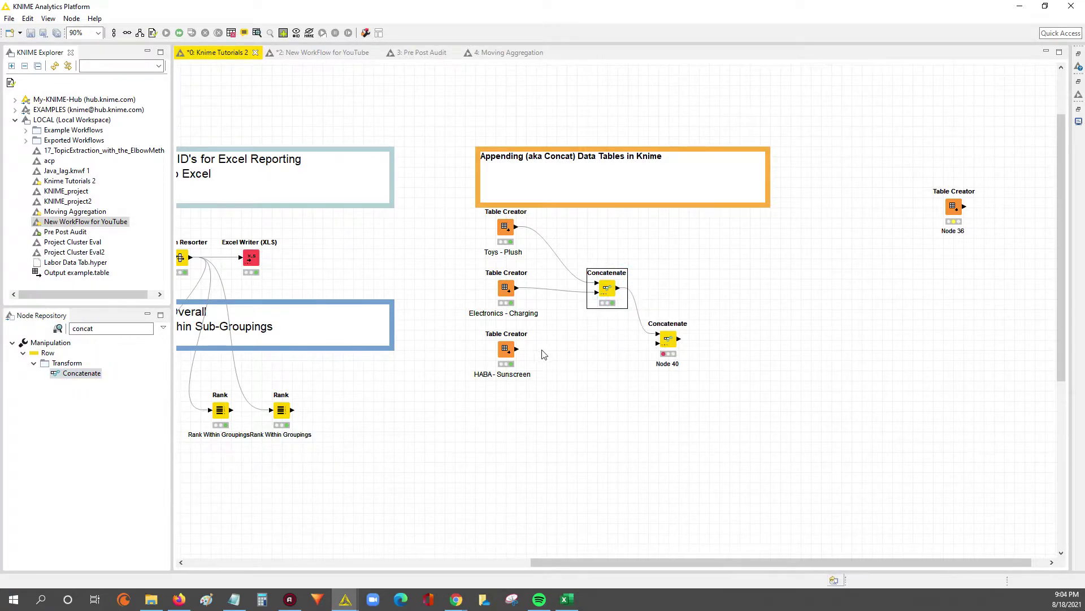
drag(516, 349, 668, 339)
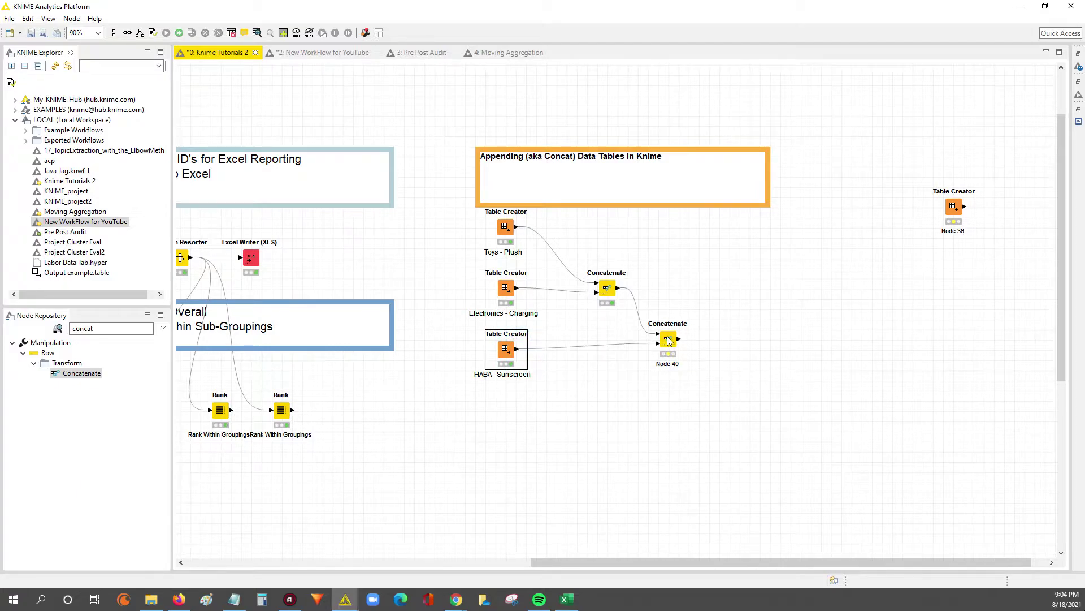
click(668, 339)
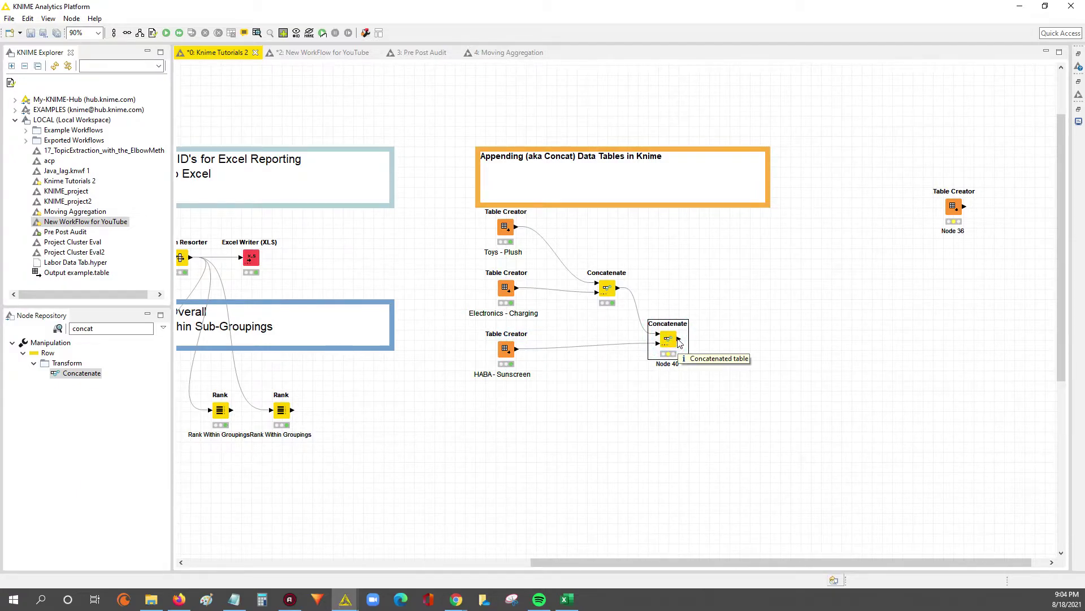
key(Delete)
key(Return)
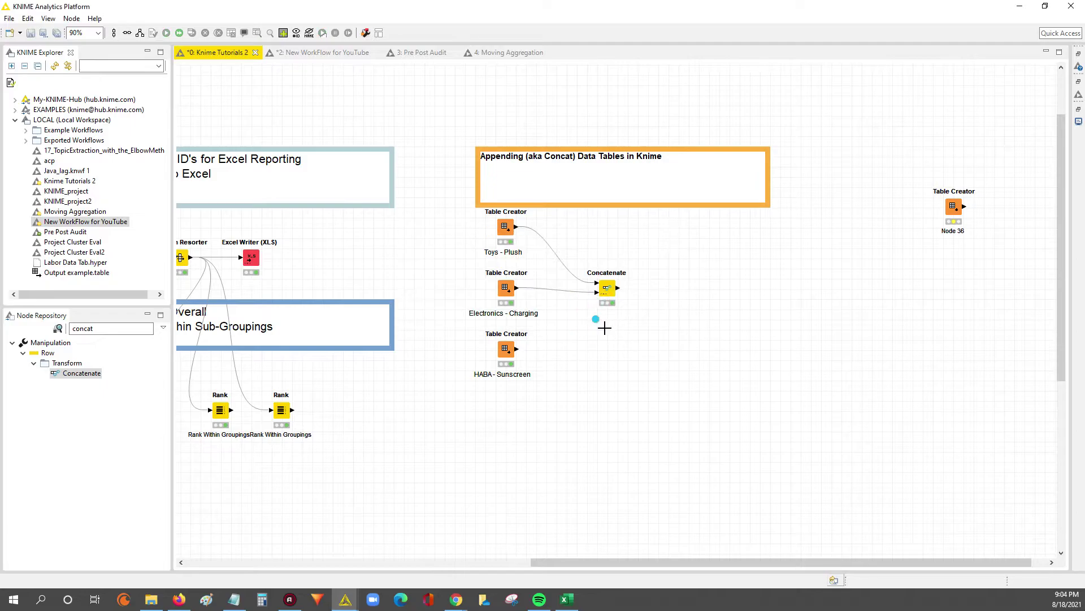
Add a third input port to Concatenate and connect HABA - Sunscreen's output to it.
click(611, 298)
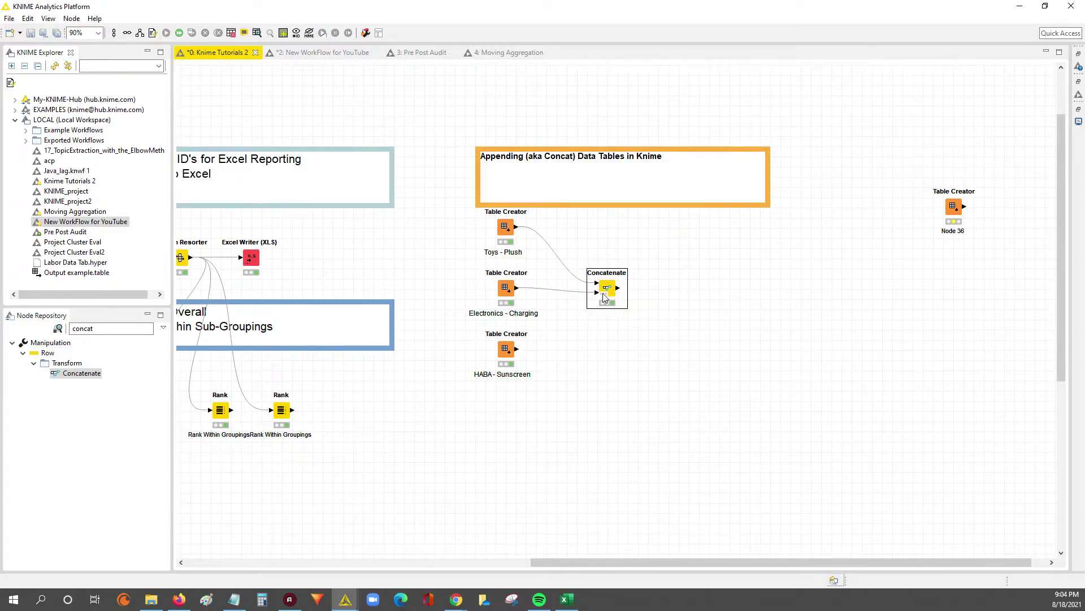
click(607, 298)
click(560, 362)
click(609, 298)
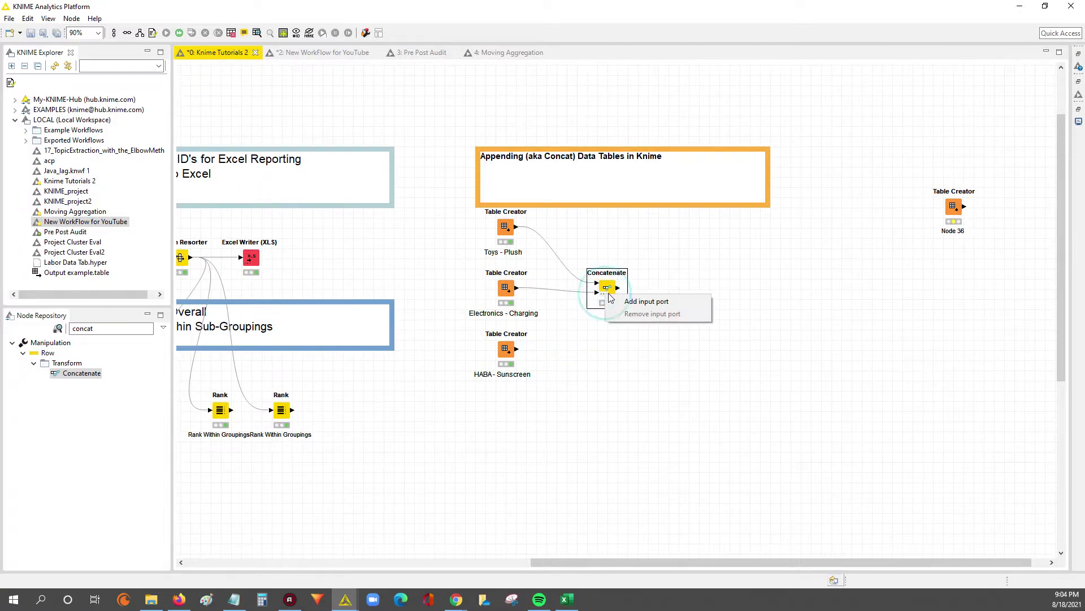
click(671, 302)
click(600, 311)
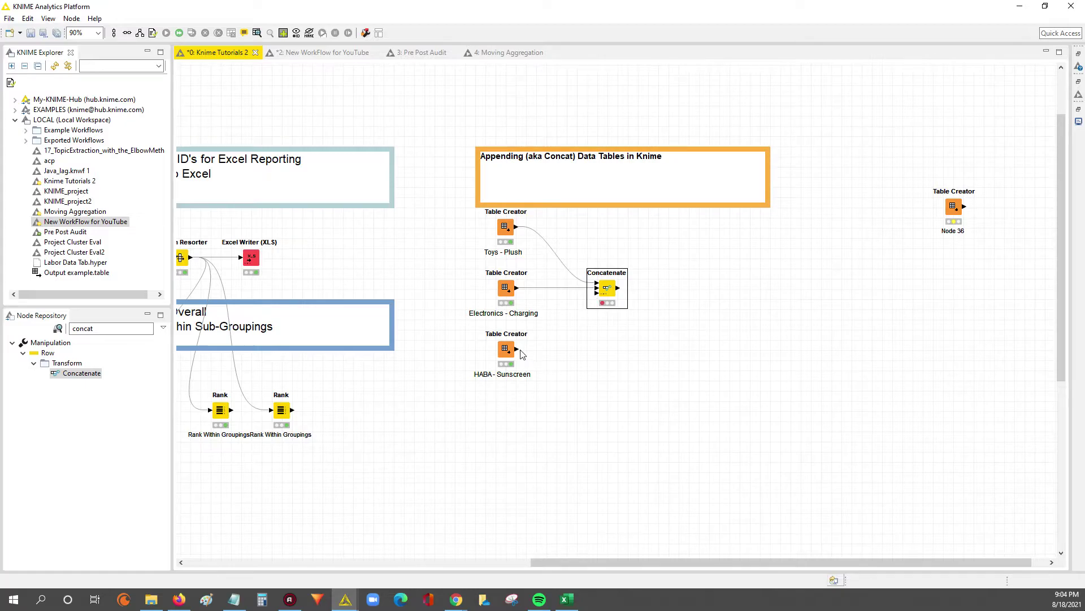
drag(516, 349, 597, 293)
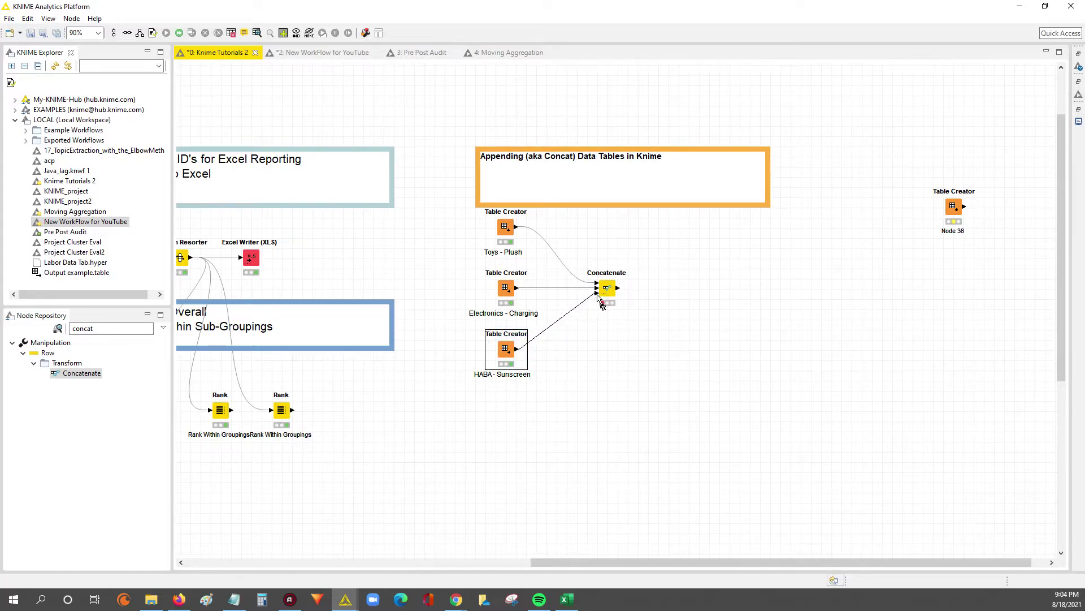
Inspect the HABA - Sunscreen table's 13 rows, then close the view.
right_click(504, 347)
click(548, 340)
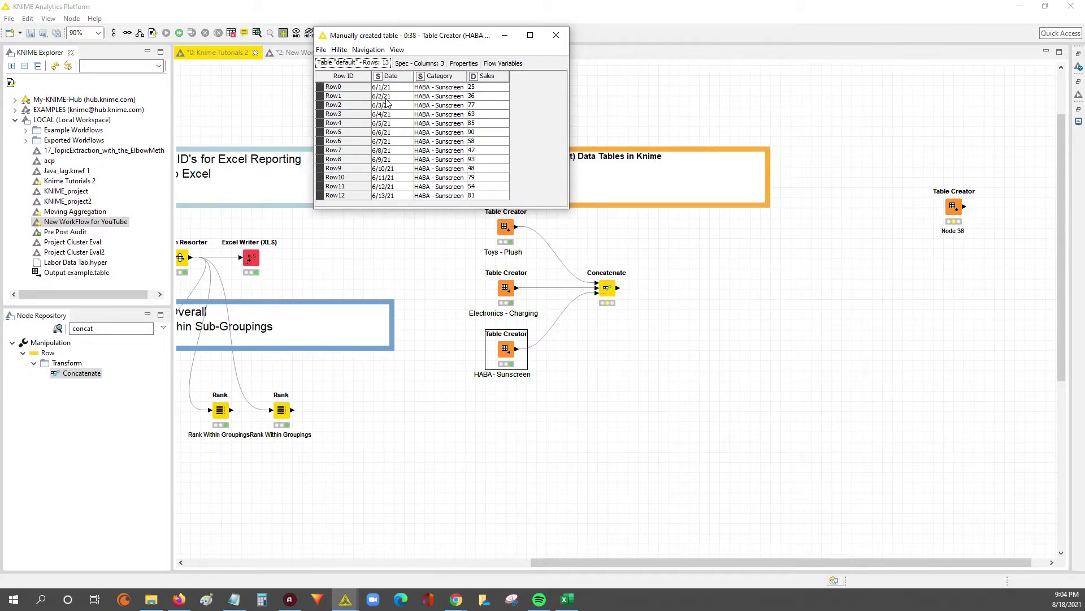
drag(395, 89, 497, 200)
click(556, 35)
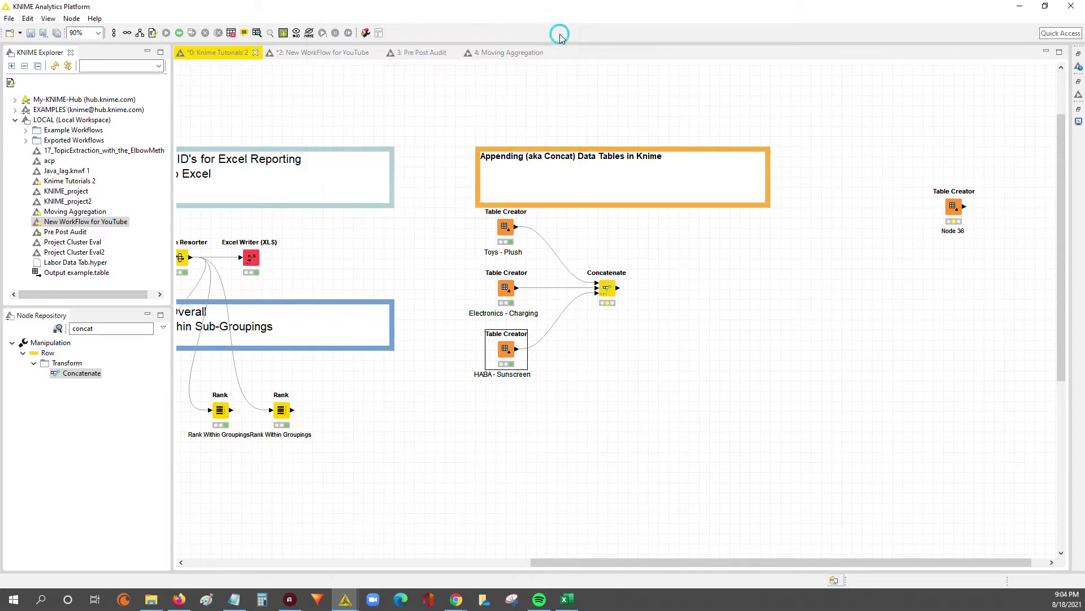
click(607, 289)
Execute Concatenate and review the combined 39-row table, including the HABA - Sunscreen rows.
right_click(609, 286)
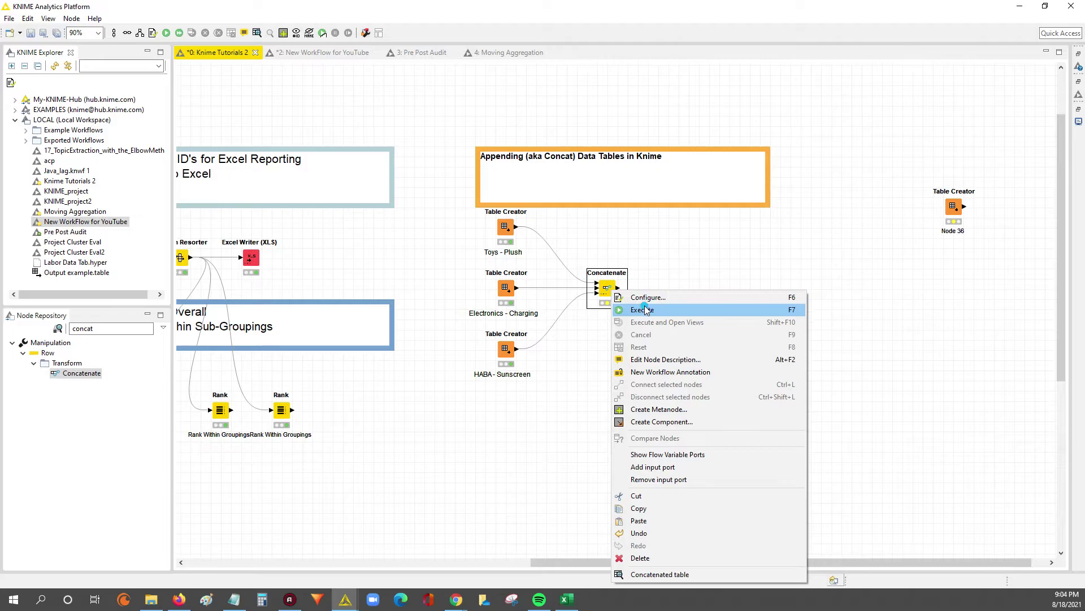
click(646, 308)
right_click(608, 288)
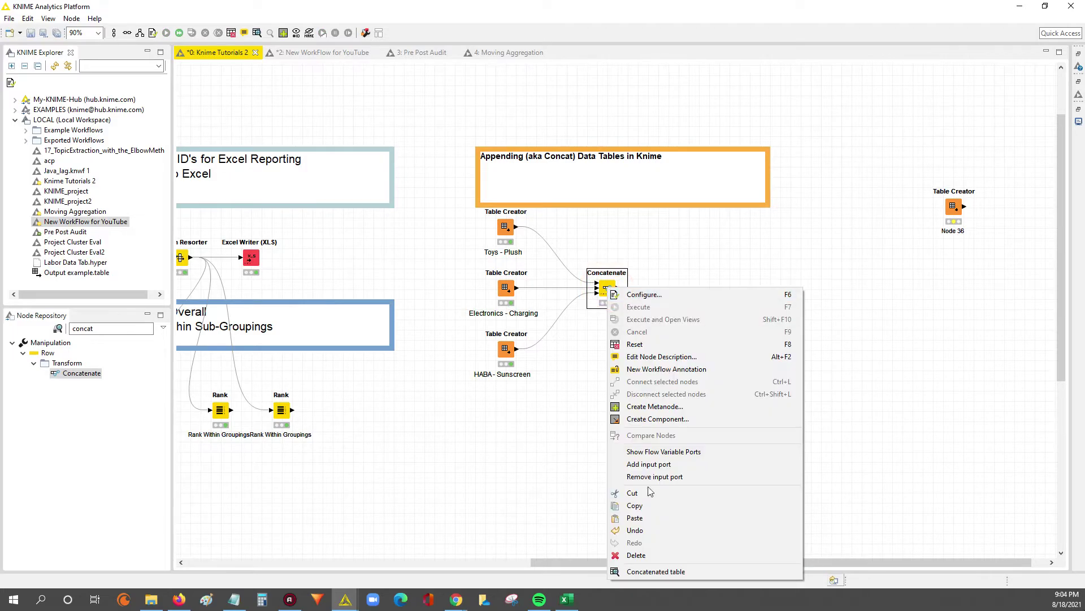
click(650, 573)
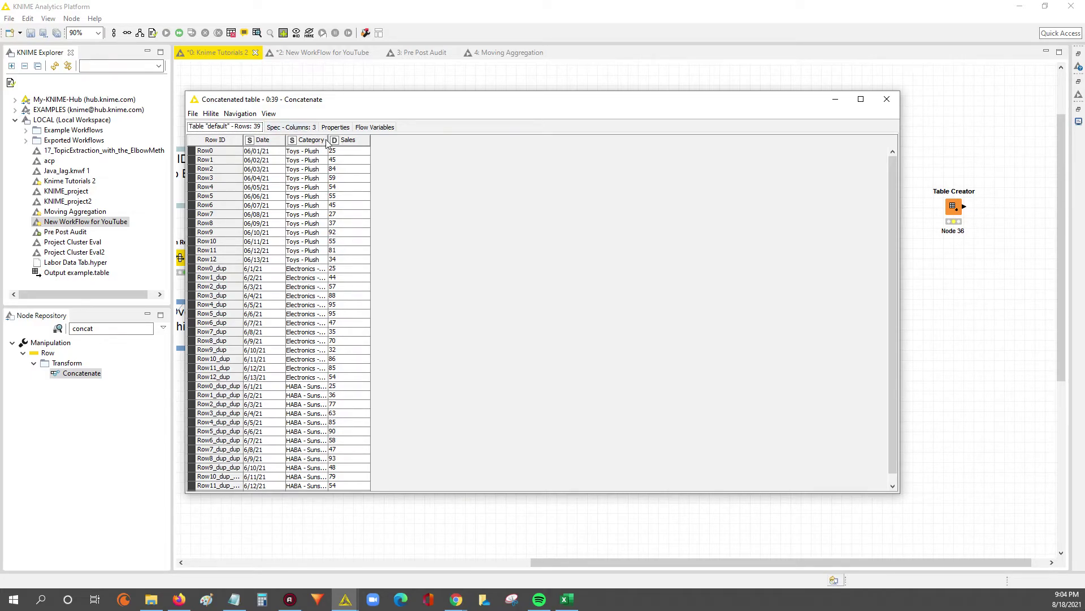
drag(328, 141, 330, 376)
drag(381, 270, 400, 376)
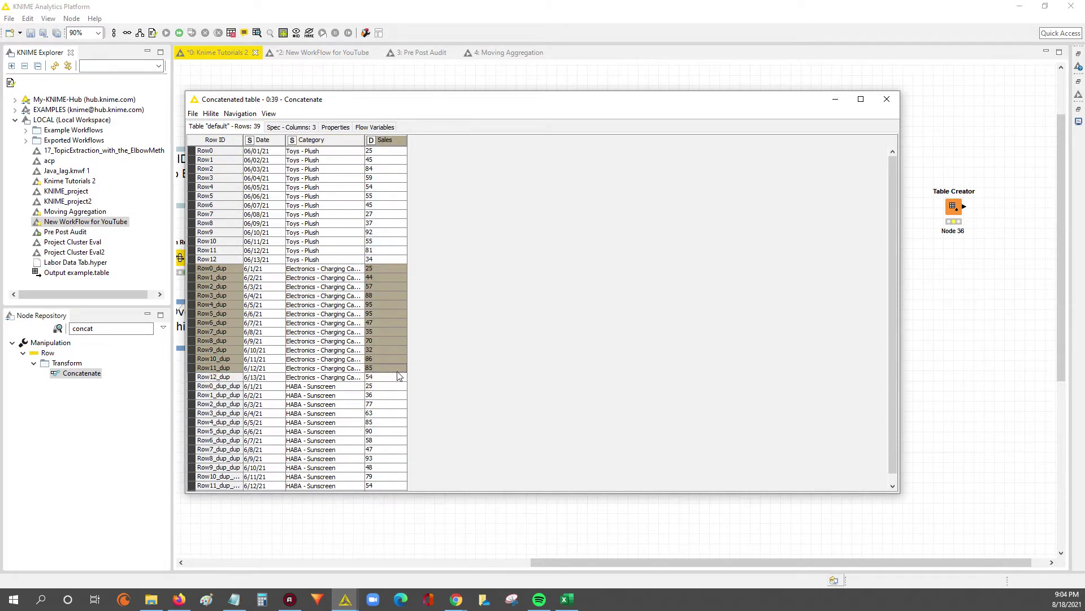
scroll(365, 390, down, 1)
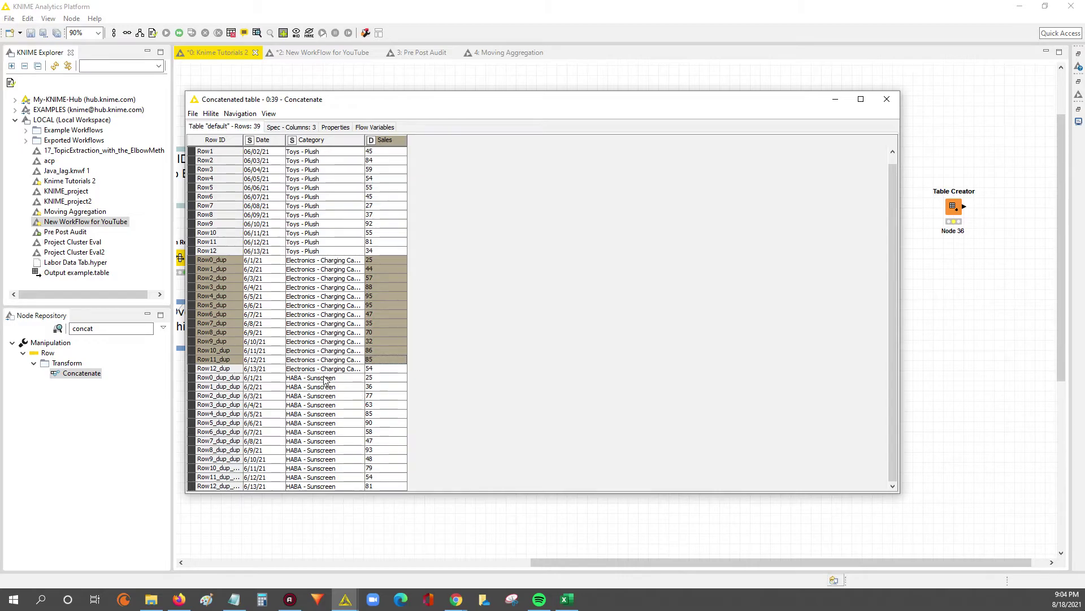
drag(327, 378, 345, 483)
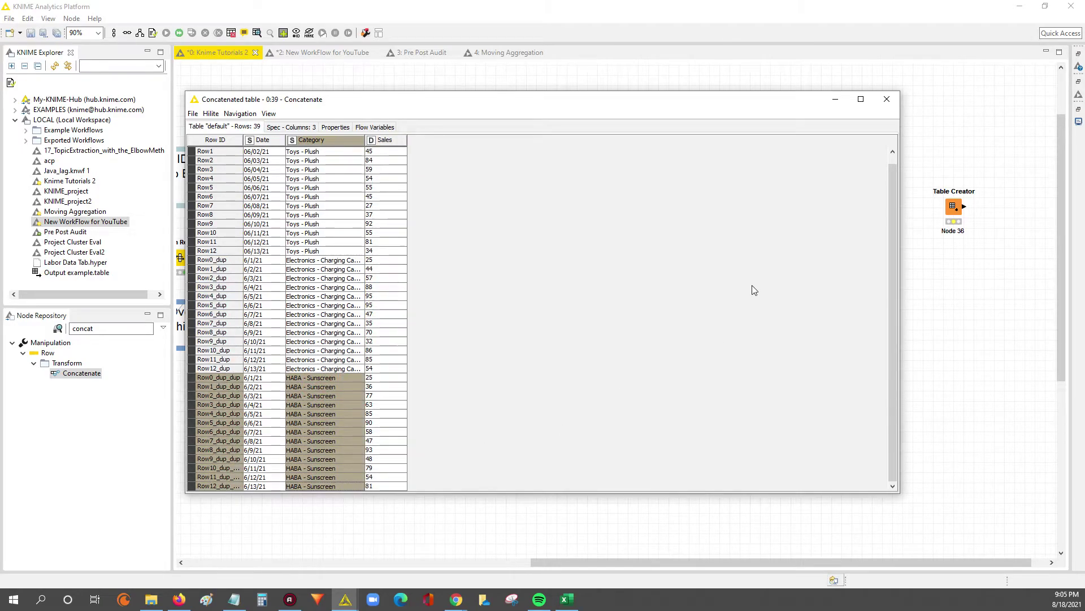
drag(899, 121, 507, 216)
click(493, 99)
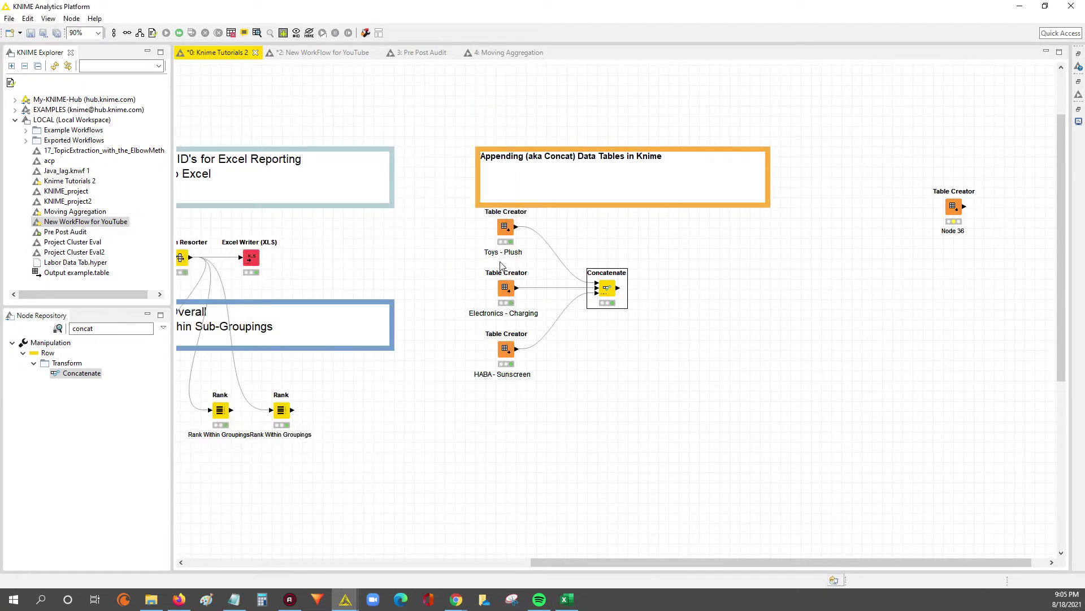
Trim the Electronics Table Creator's Category header to 'Cat', apply, and accept the node reset.
double_click(506, 291)
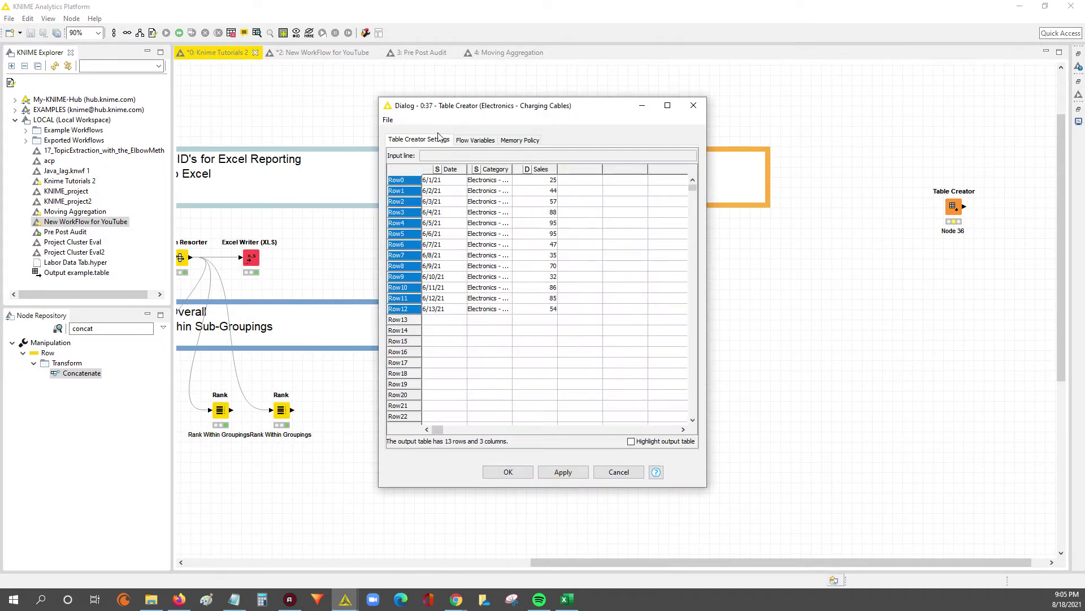
drag(512, 169, 528, 174)
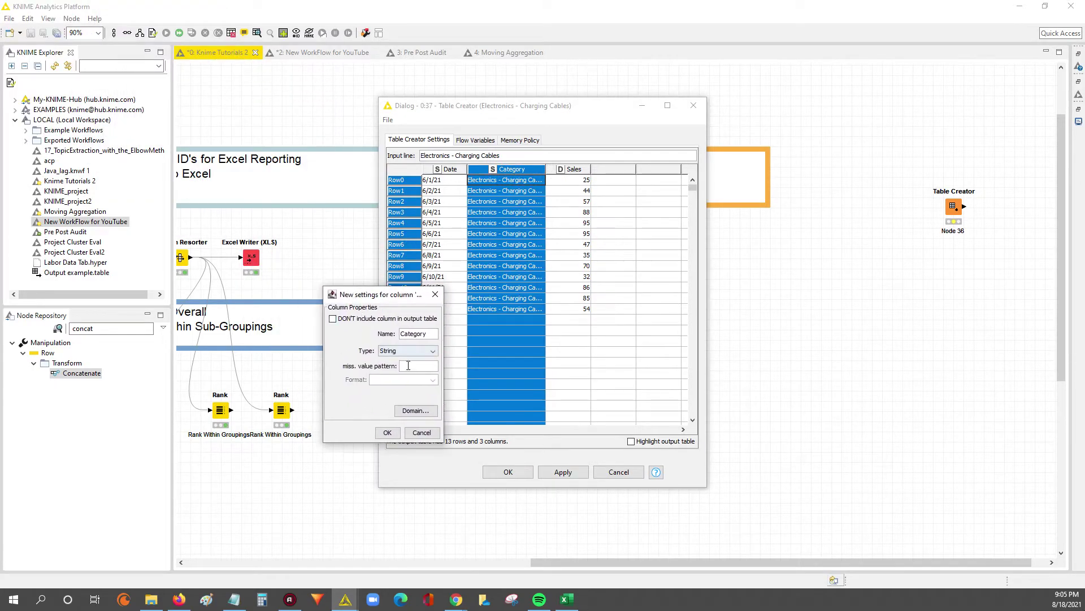
drag(411, 334, 446, 335)
key(BackSpace)
click(387, 432)
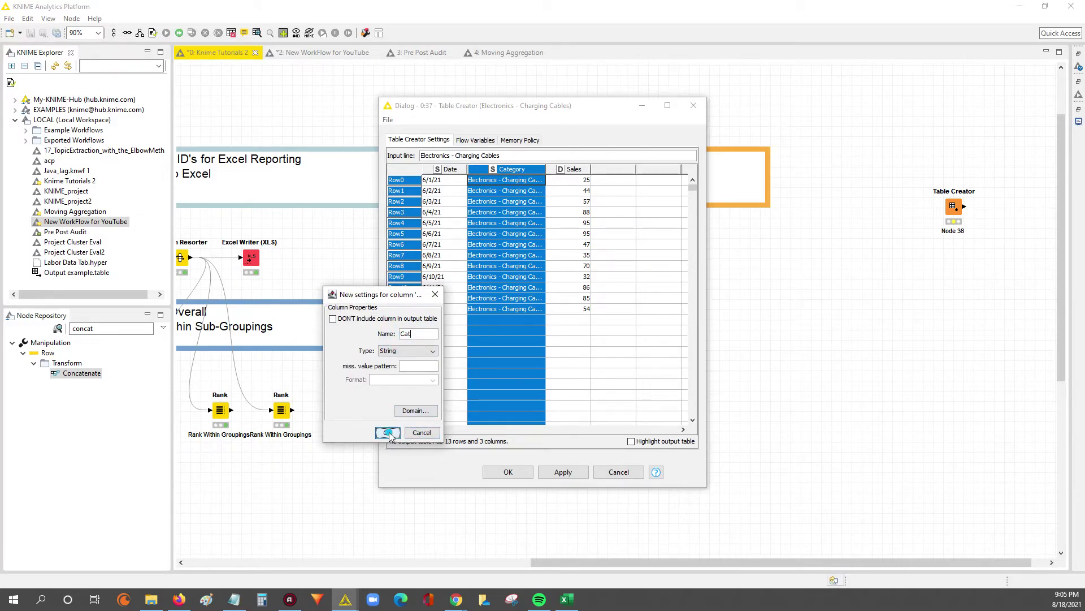
click(565, 466)
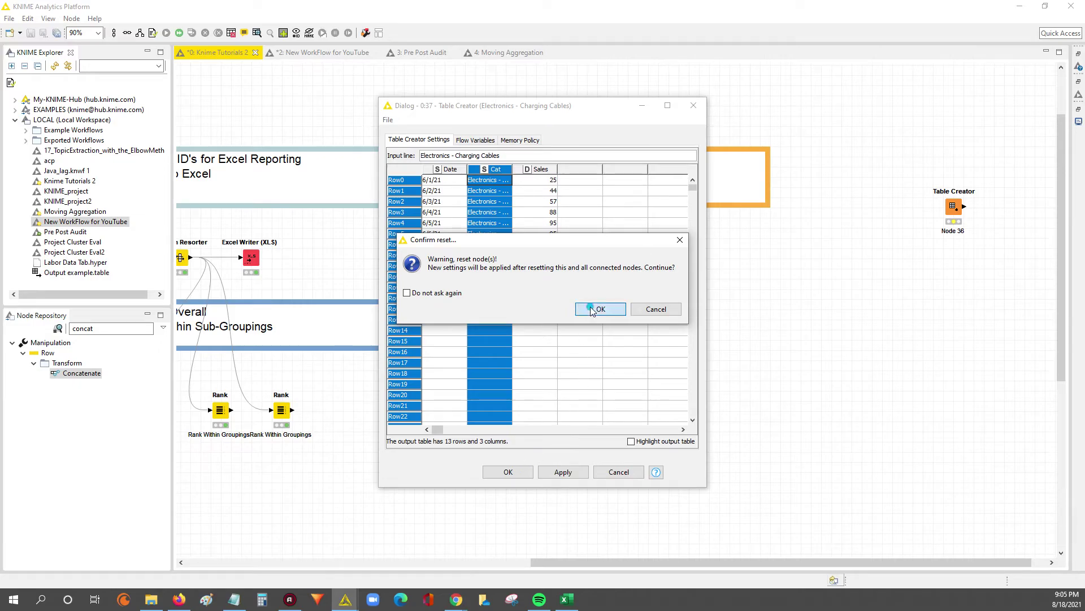
click(593, 309)
click(508, 472)
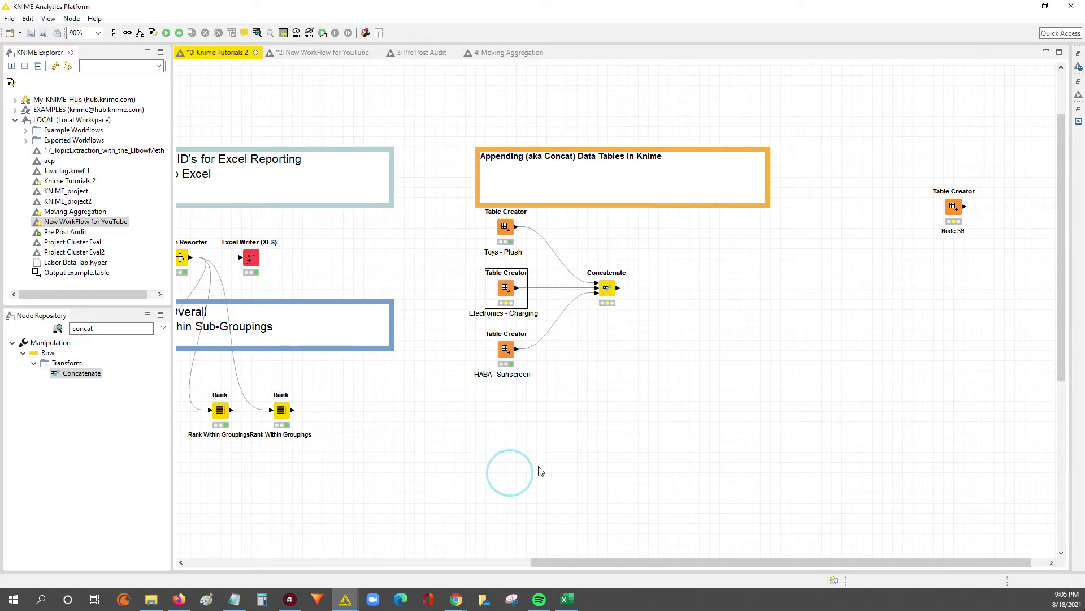
Re-execute the Electronics - Charging node and briefly view its table with the Cat column.
right_click(505, 287)
click(537, 310)
right_click(506, 288)
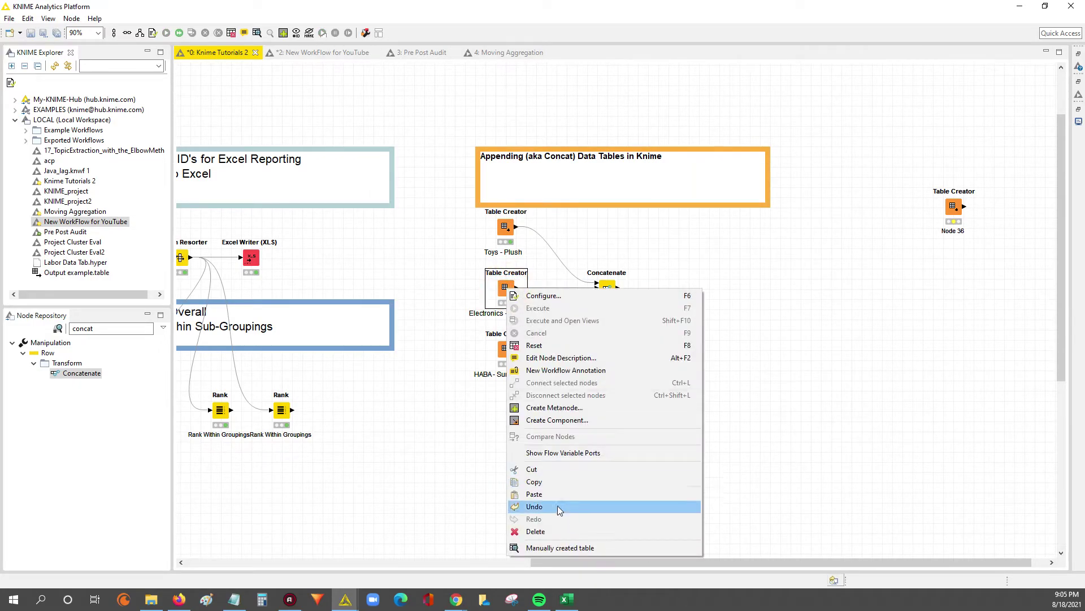
click(557, 548)
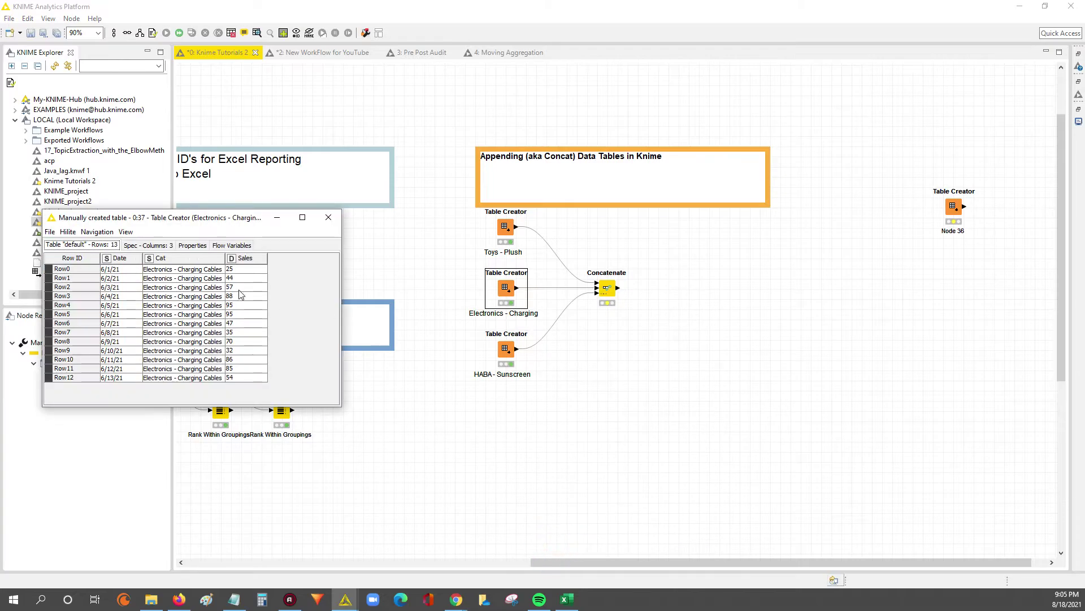
click(170, 261)
click(303, 322)
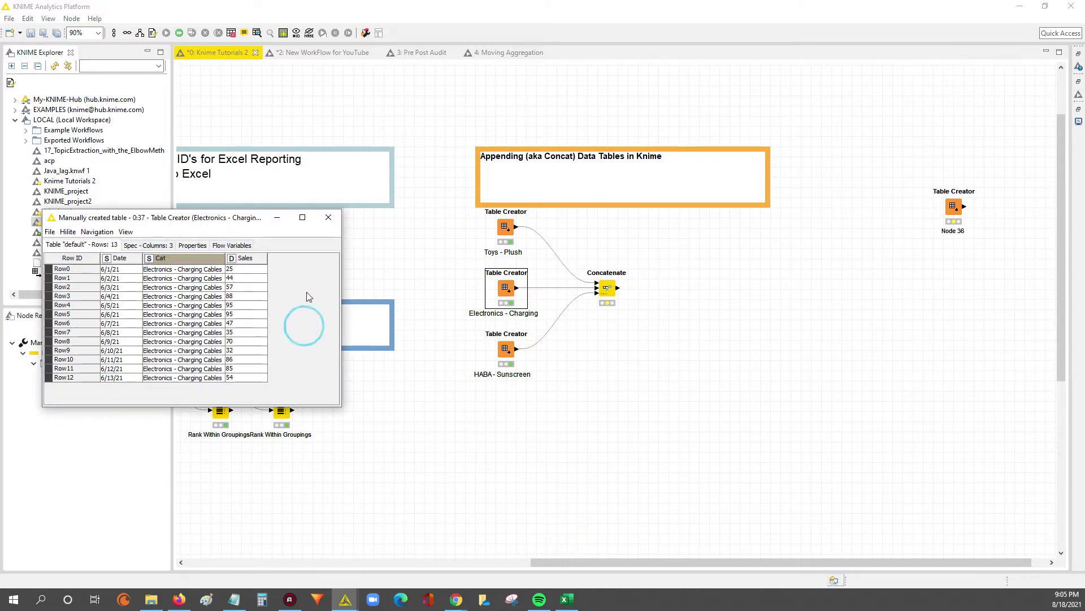
click(328, 219)
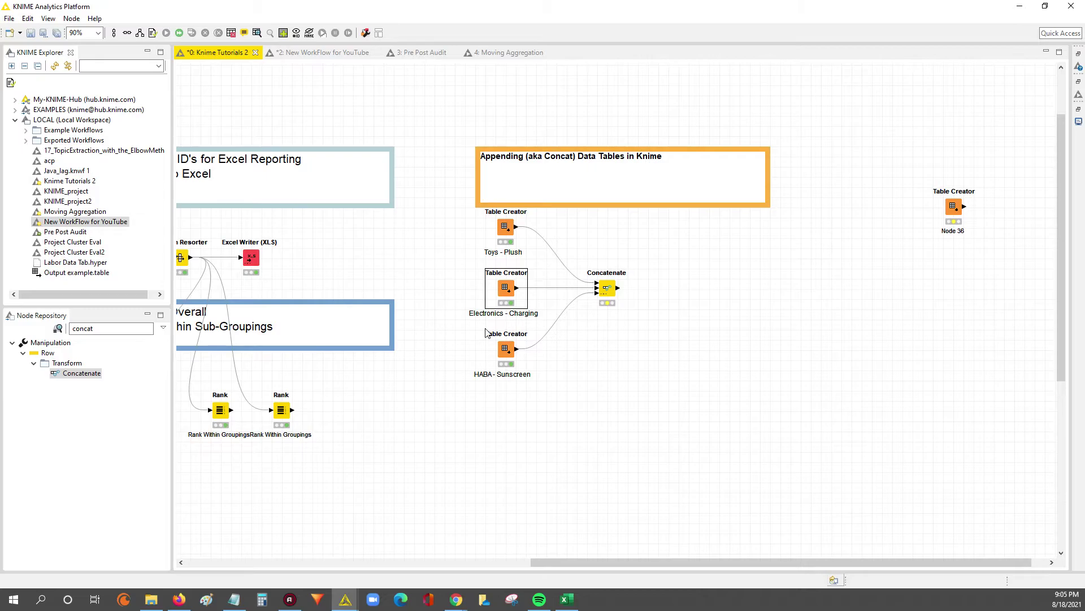
Reopen the Electronics - Charging output and widen Cat to show all 13 values.
right_click(504, 288)
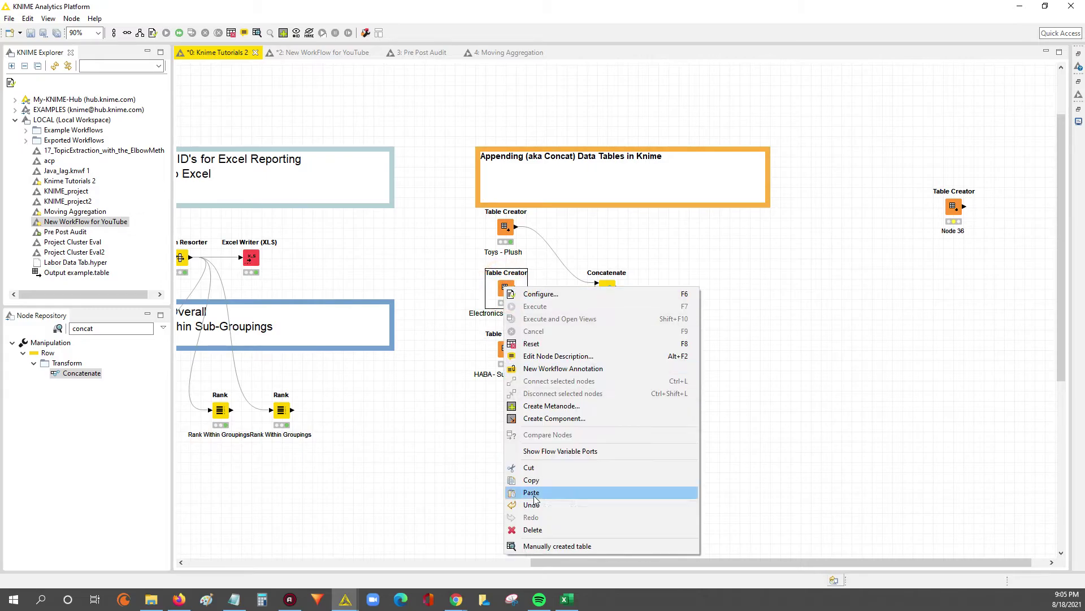
click(536, 546)
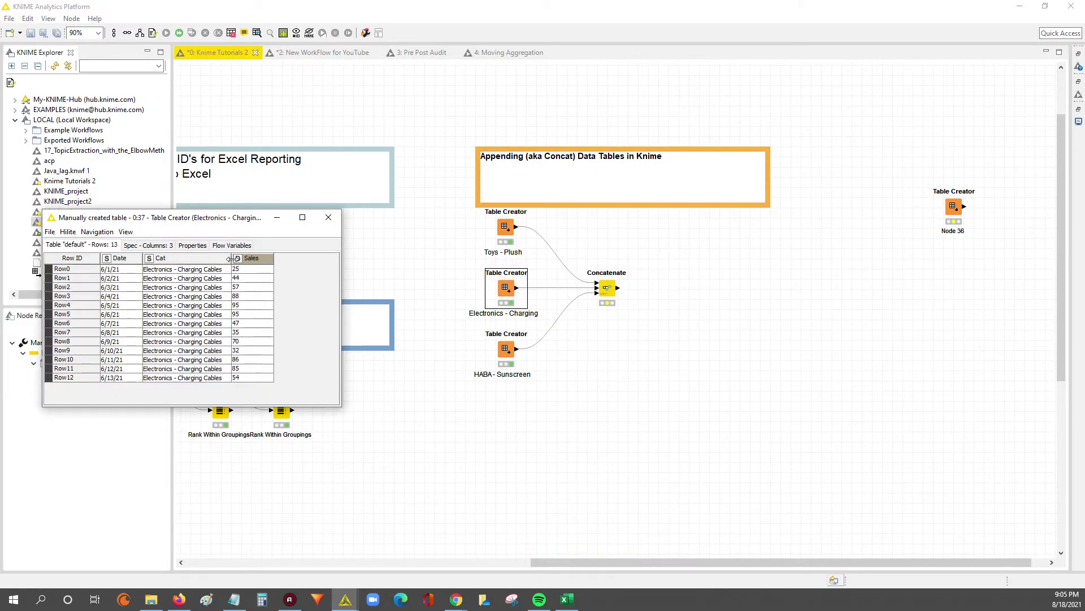
drag(233, 258, 248, 259)
drag(180, 259, 190, 393)
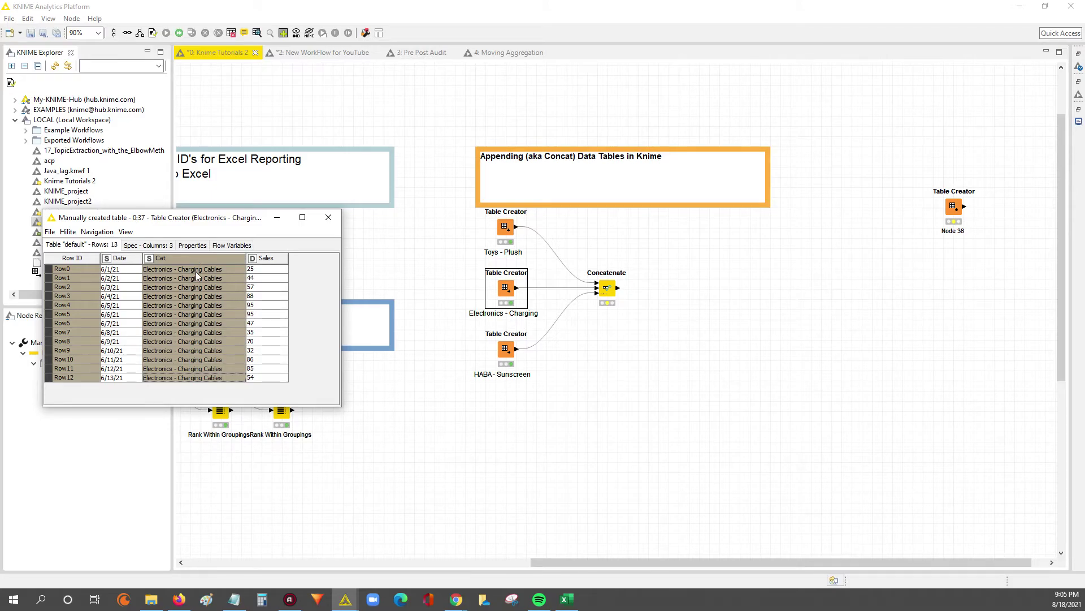
drag(196, 271, 213, 379)
Execute the Concatenate node again and open its concatenated output table.
click(329, 217)
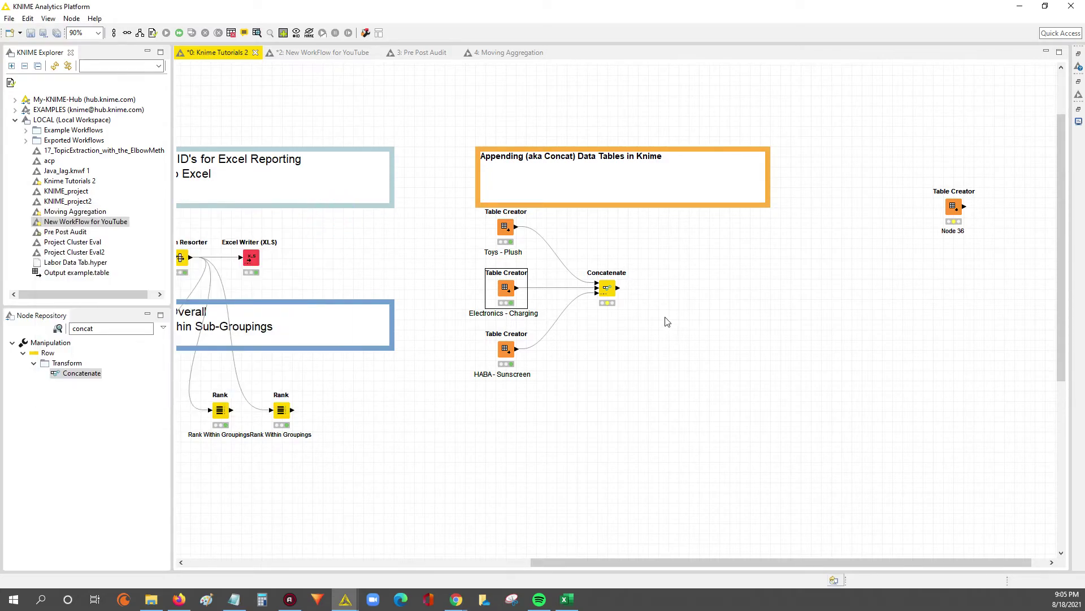
click(601, 289)
right_click(607, 285)
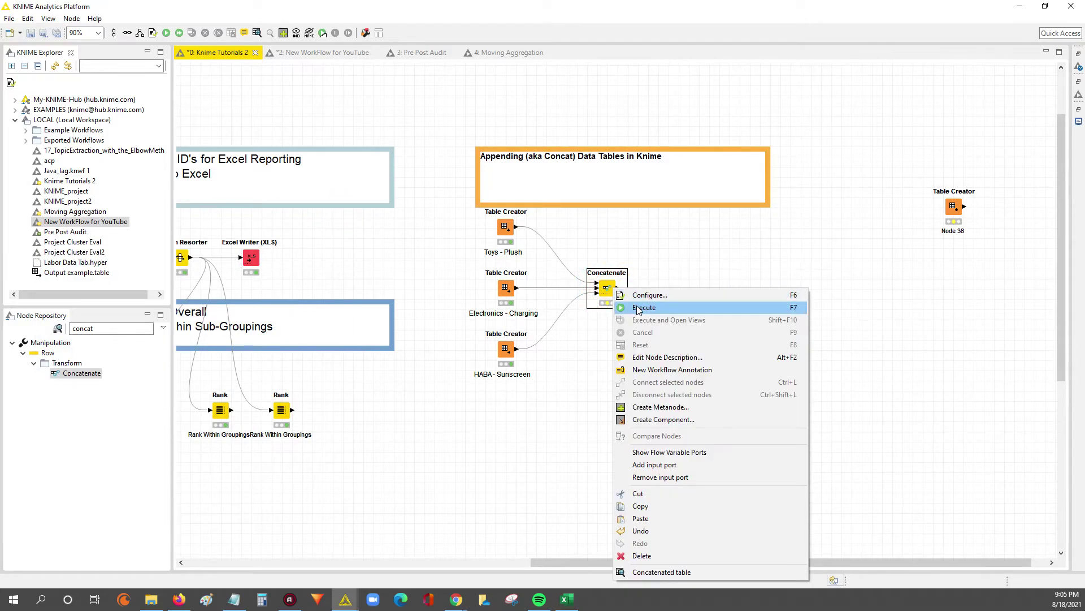
click(637, 309)
right_click(607, 288)
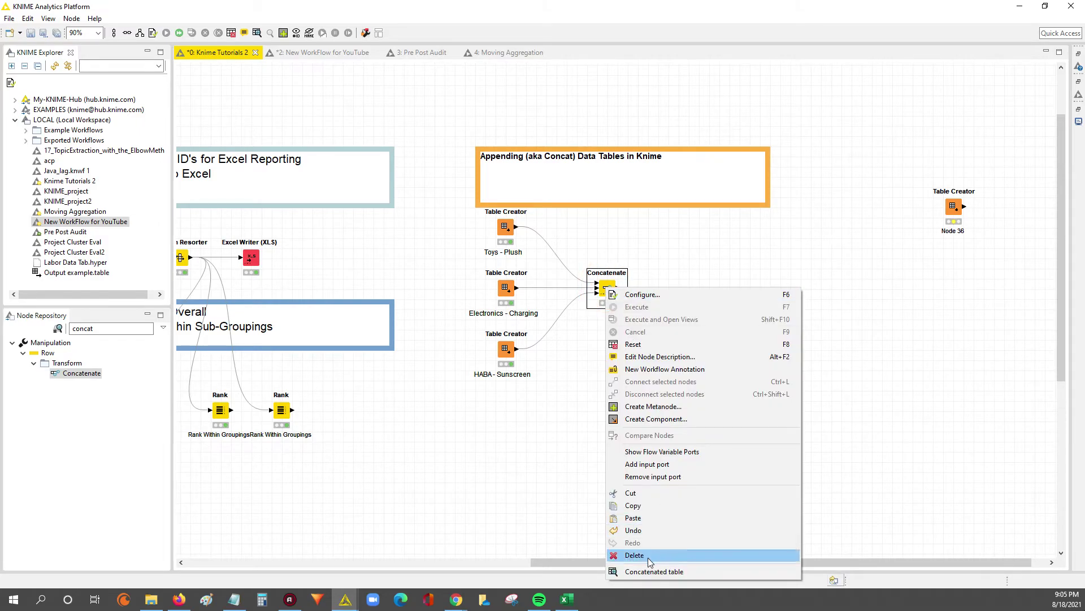
click(647, 573)
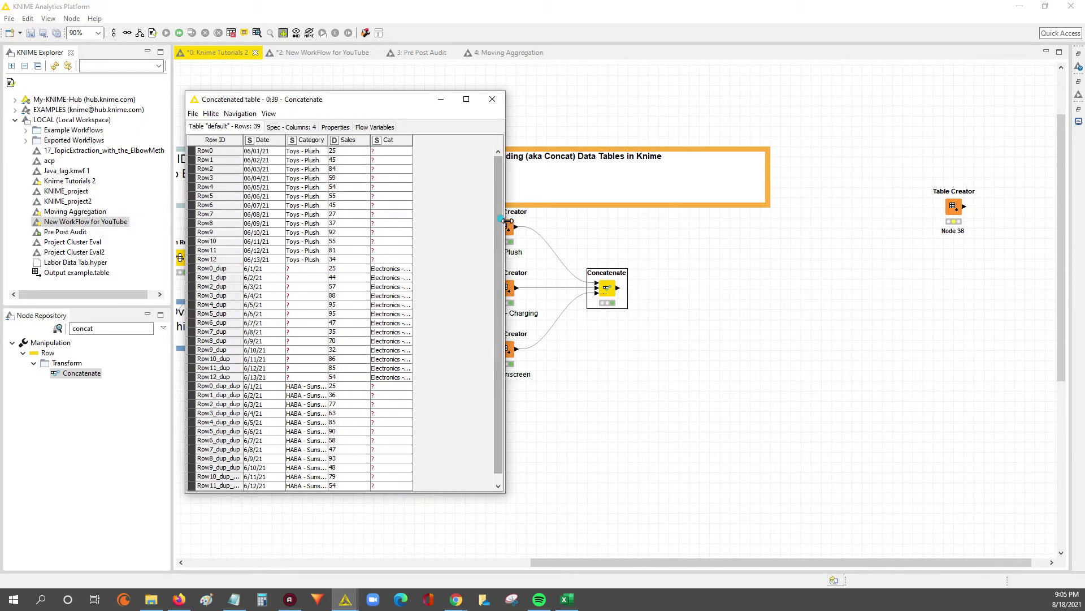
Widen the Category and Cat columns to inspect the 39-row, four-column result, then close it.
drag(503, 219, 653, 219)
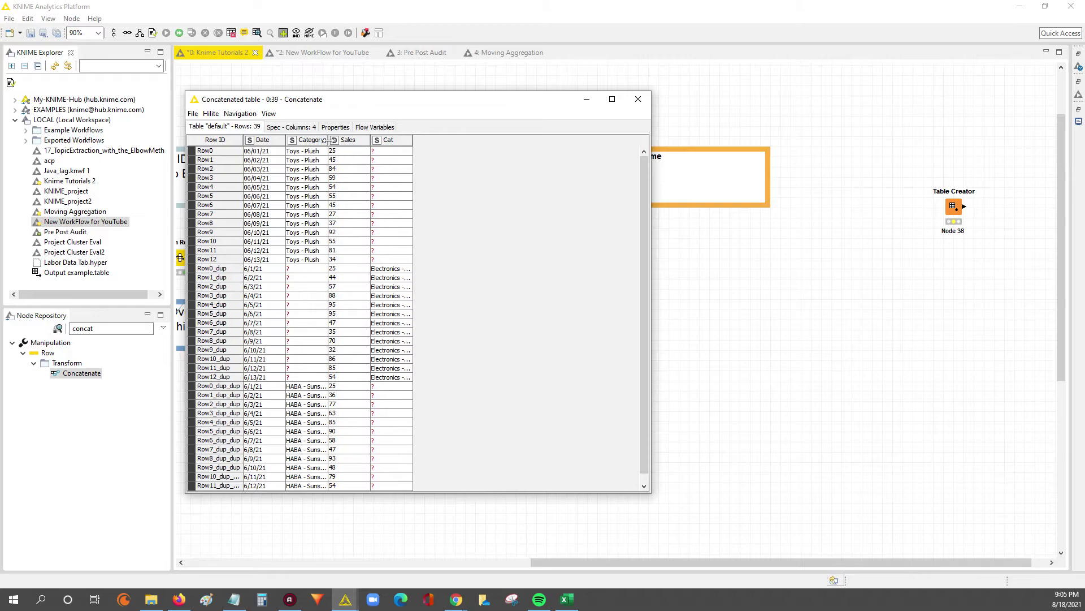
drag(328, 141, 353, 141)
click(260, 127)
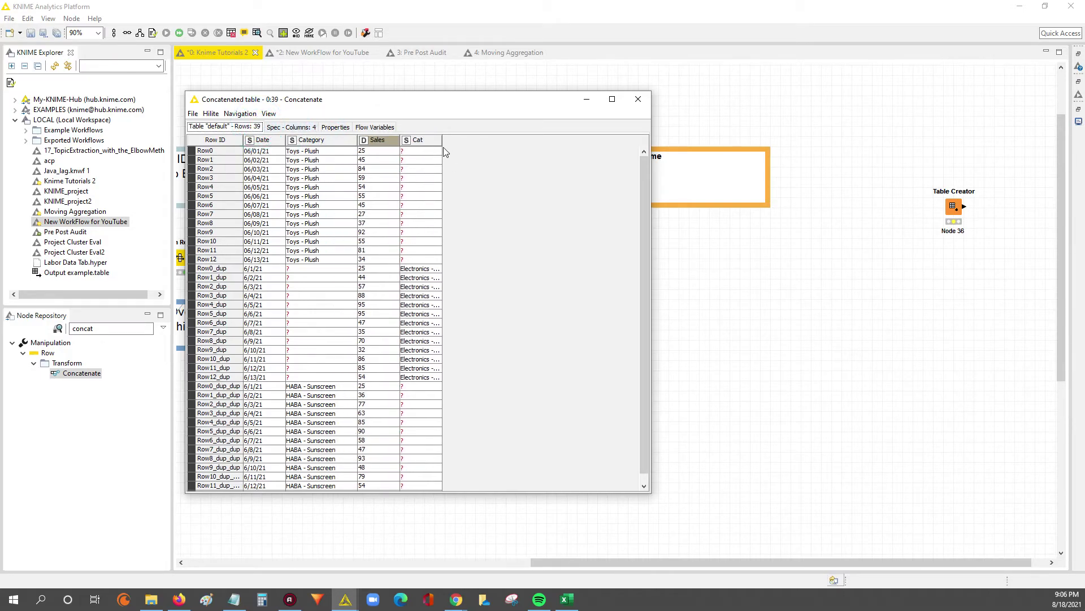
drag(441, 142, 533, 142)
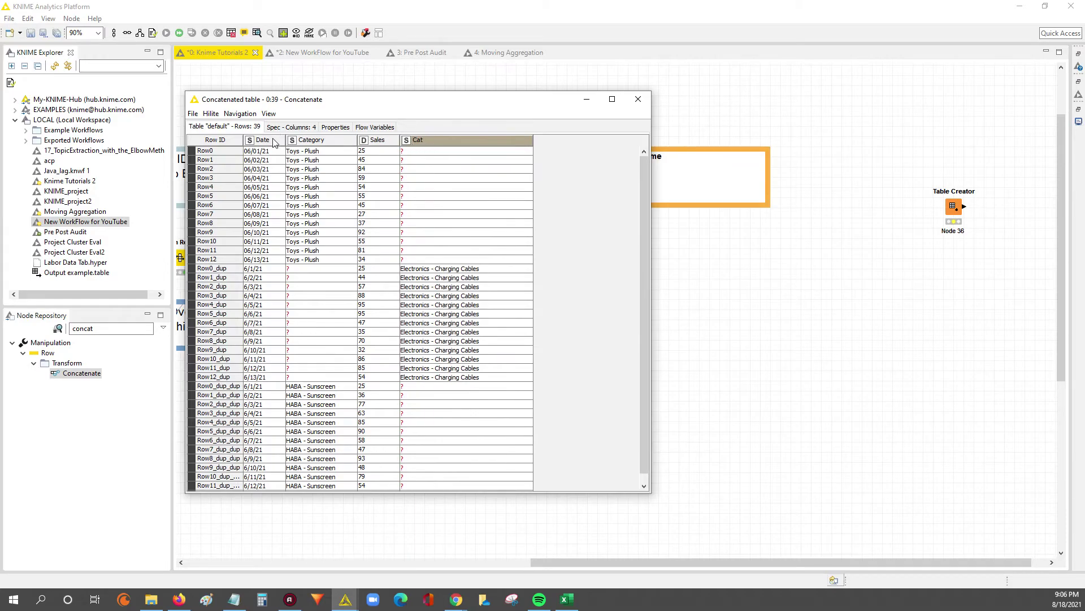
right_click(315, 140)
click(456, 177)
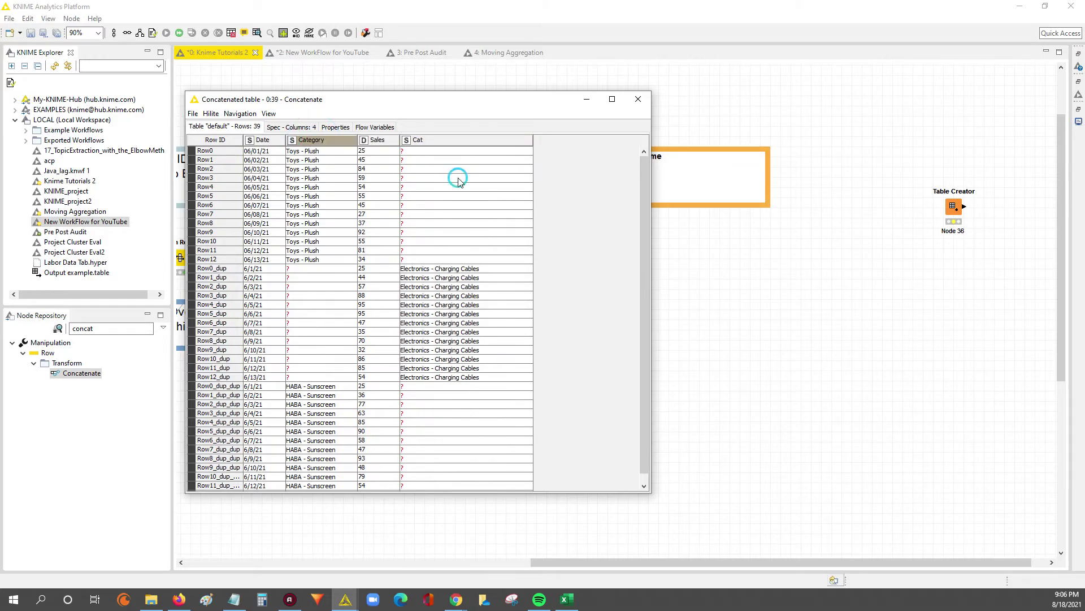
drag(337, 191, 481, 380)
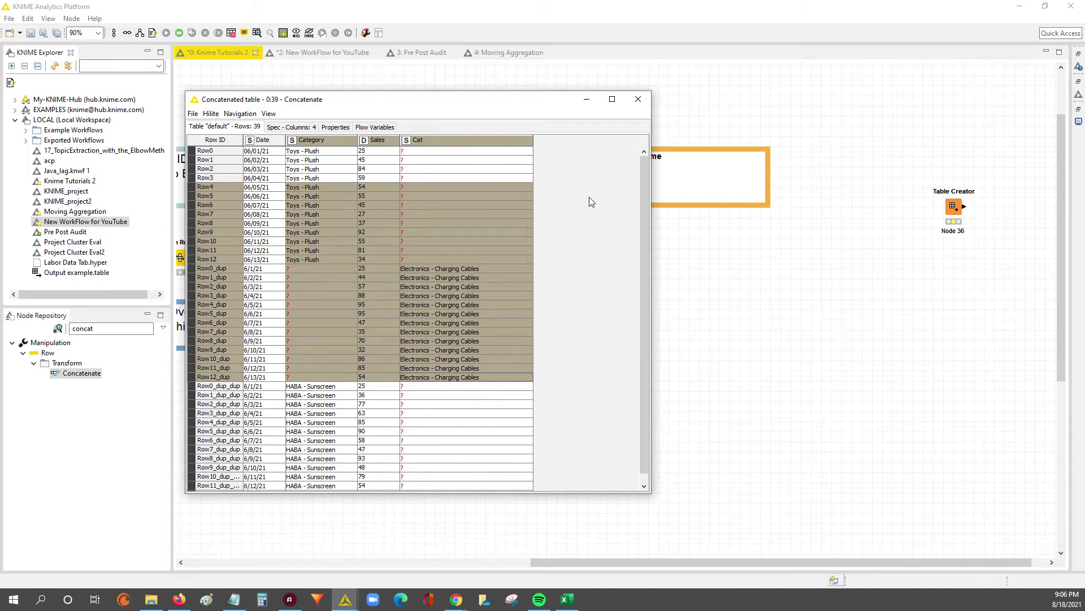
click(637, 99)
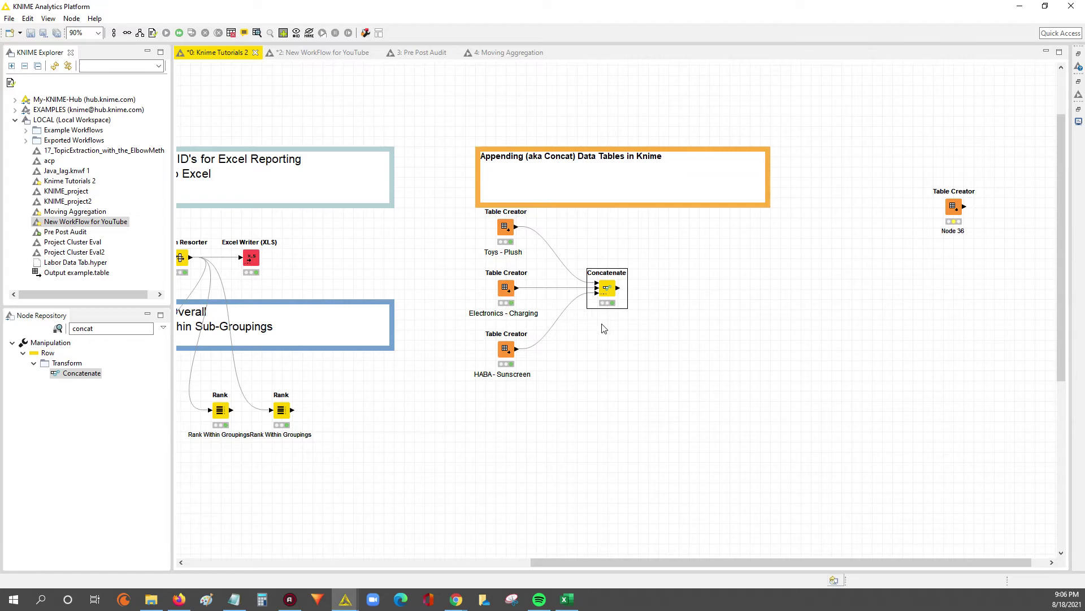
click(507, 287)
right_click(509, 285)
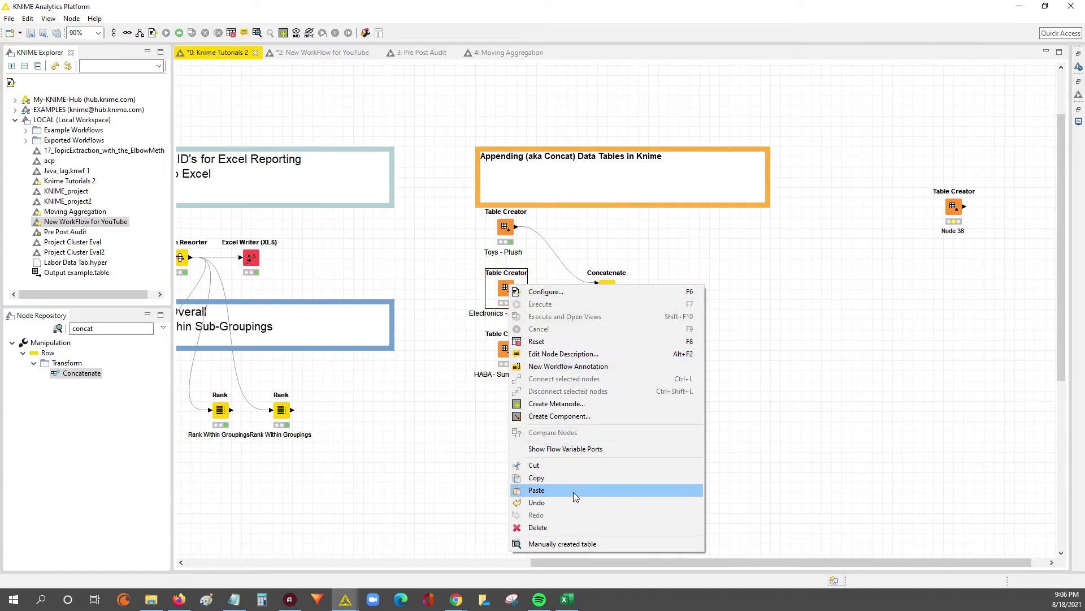
click(572, 543)
click(164, 246)
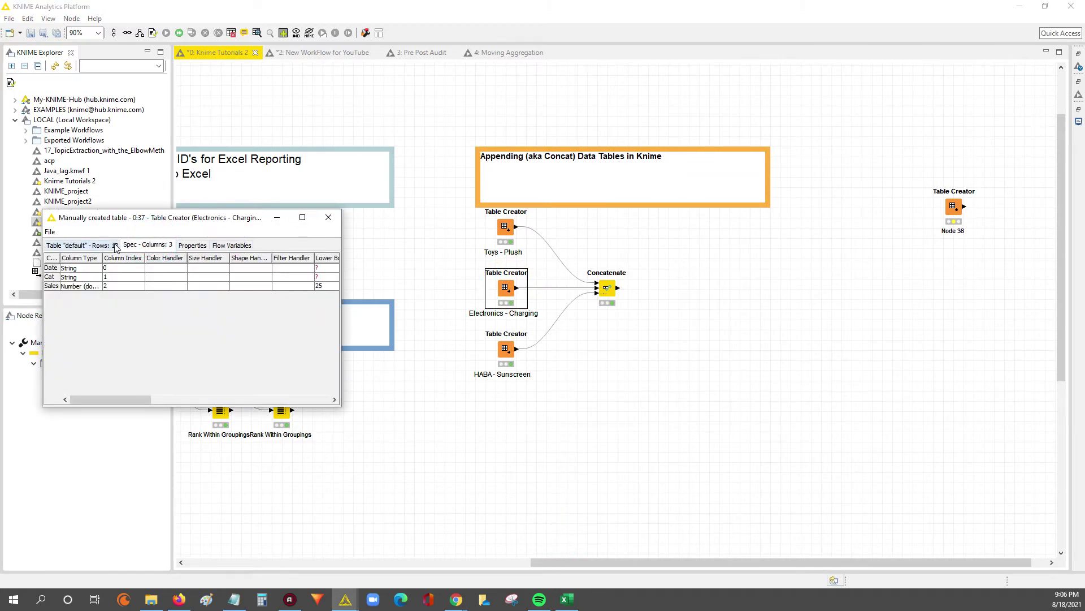
click(116, 246)
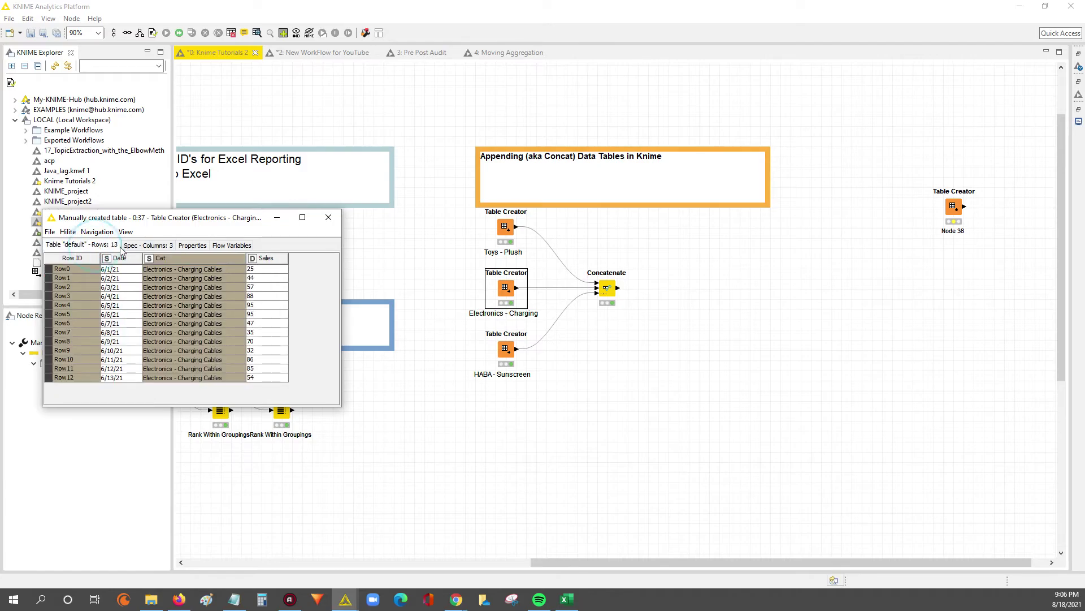
click(340, 217)
click(606, 289)
right_click(610, 287)
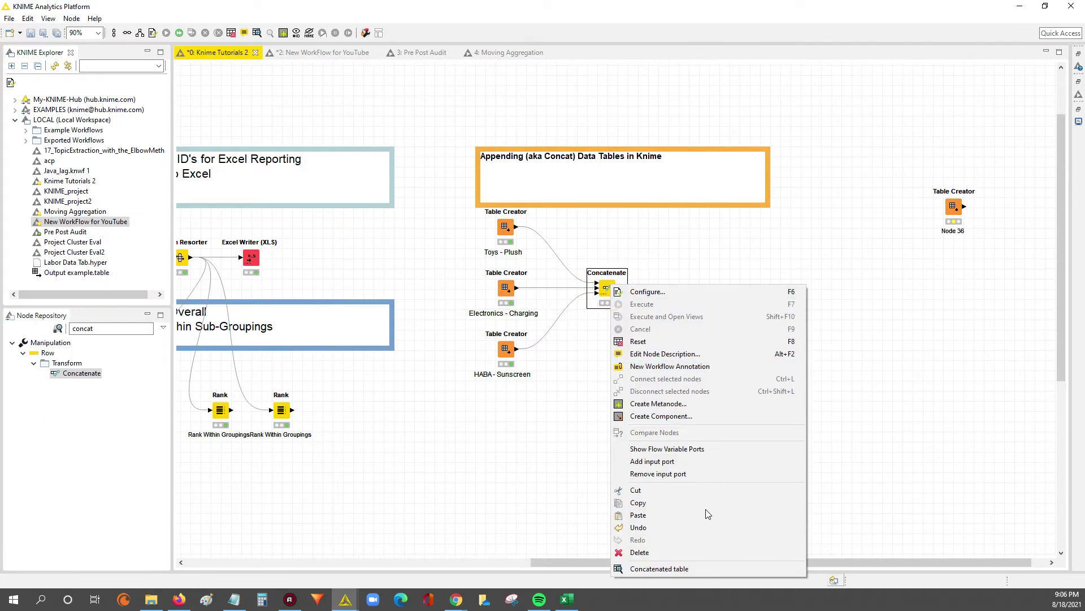
click(678, 568)
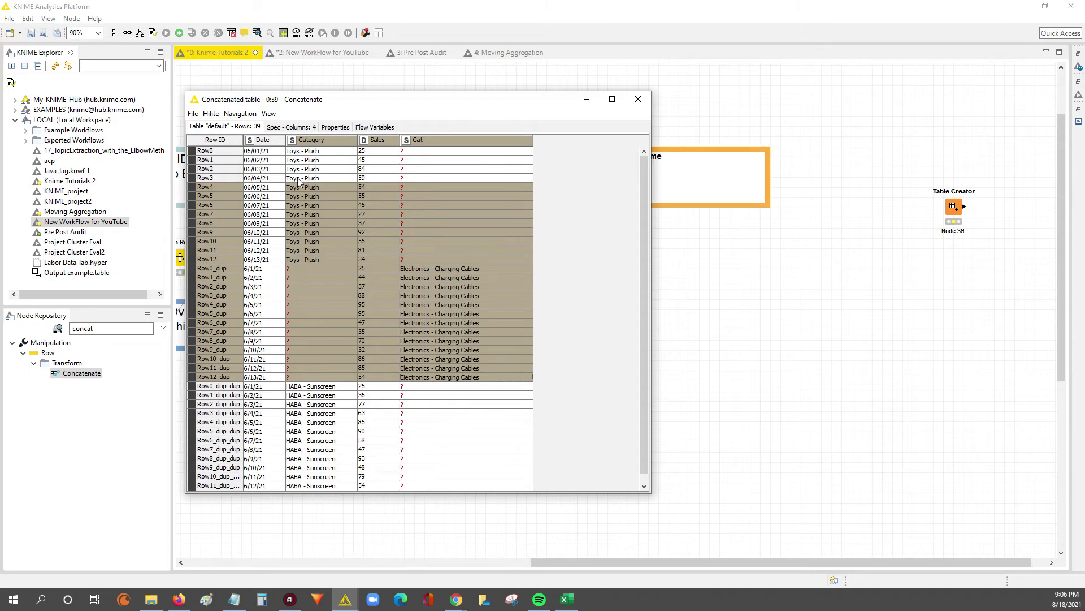
drag(257, 191, 504, 368)
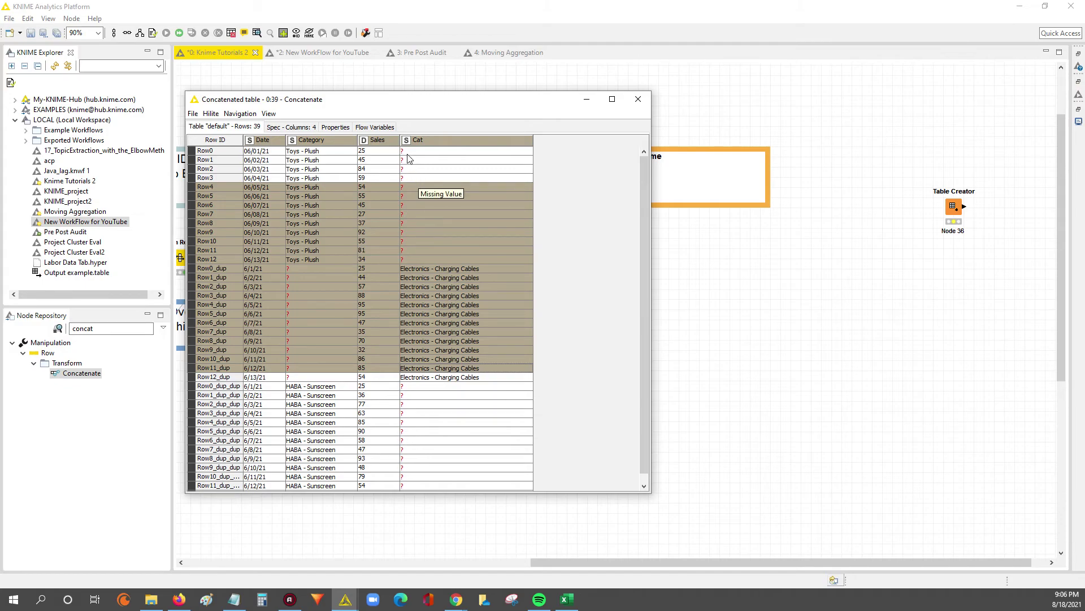
drag(409, 155, 418, 261)
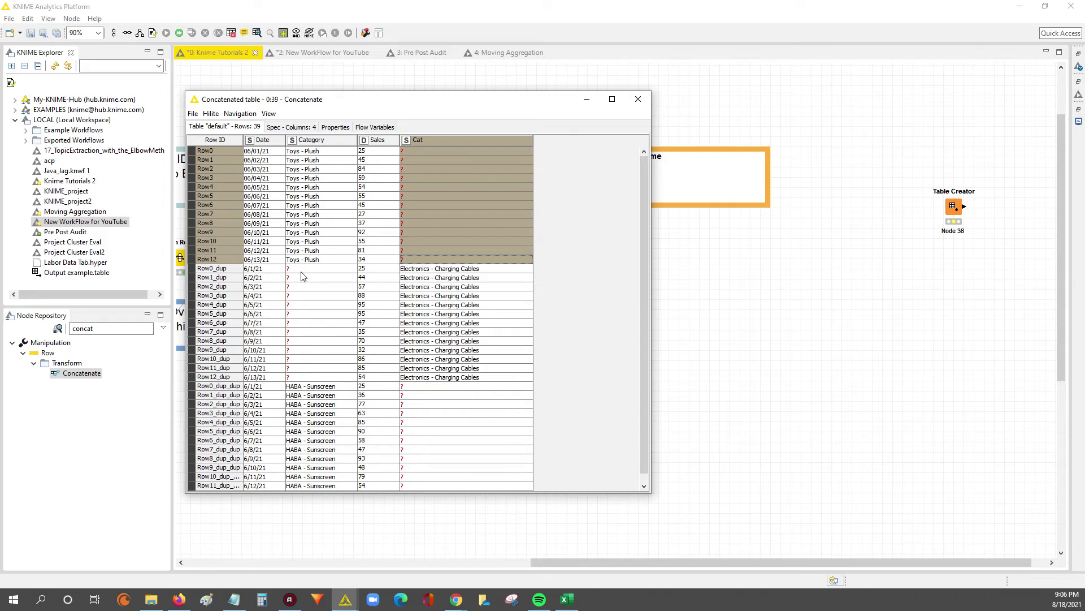
drag(302, 271, 303, 374)
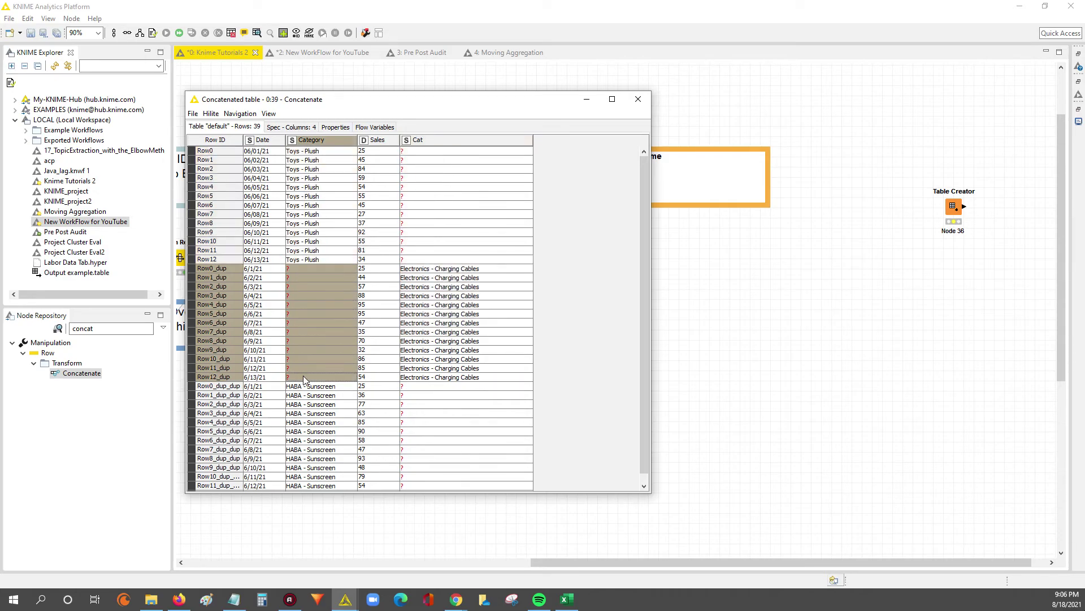
click(439, 141)
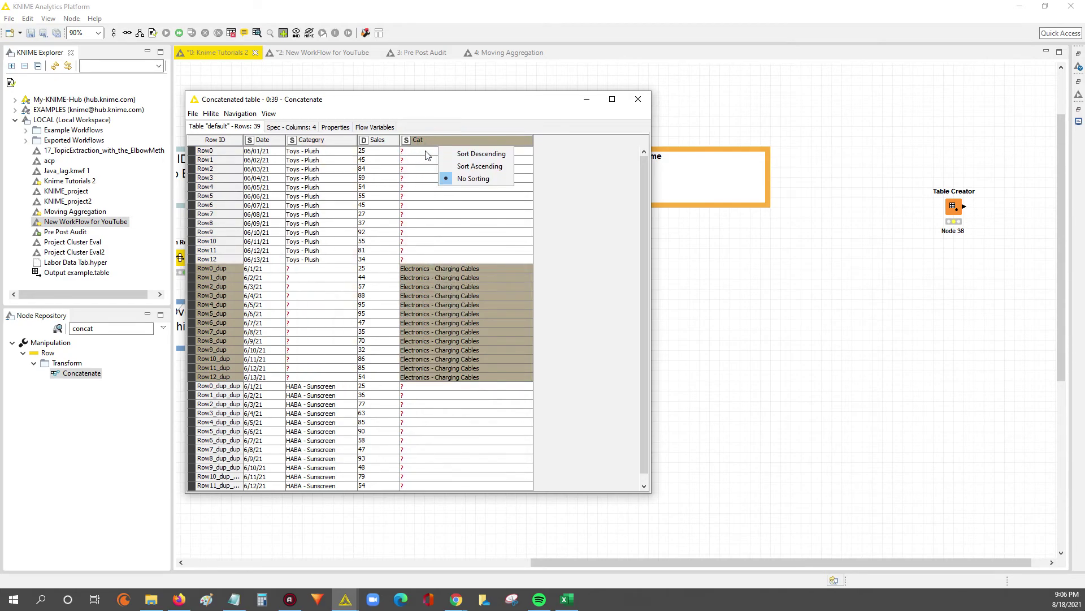
drag(429, 268, 423, 231)
click(313, 151)
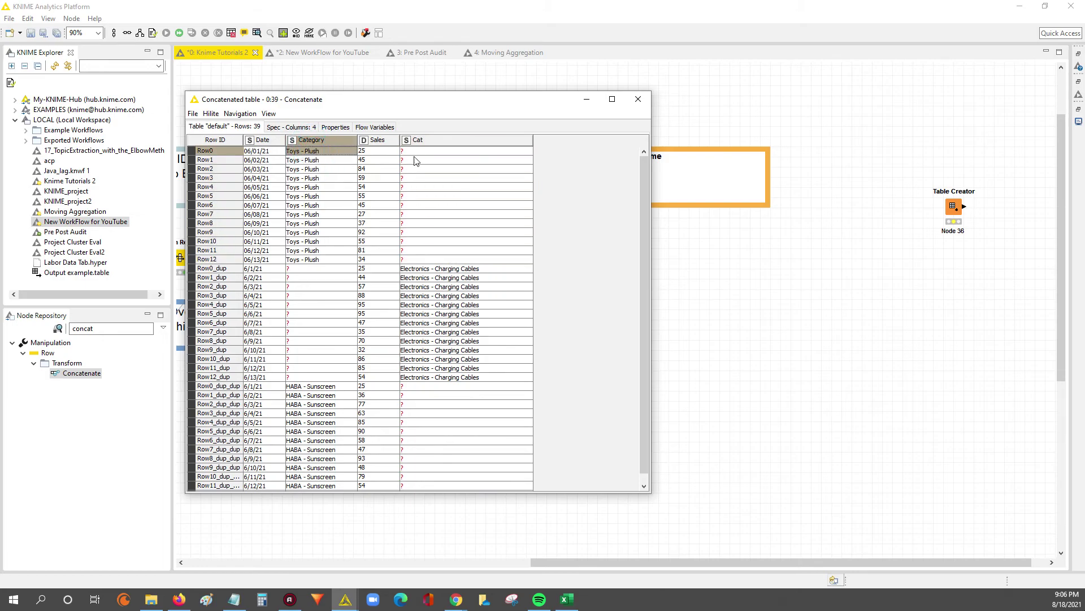
drag(415, 161, 424, 263)
click(311, 268)
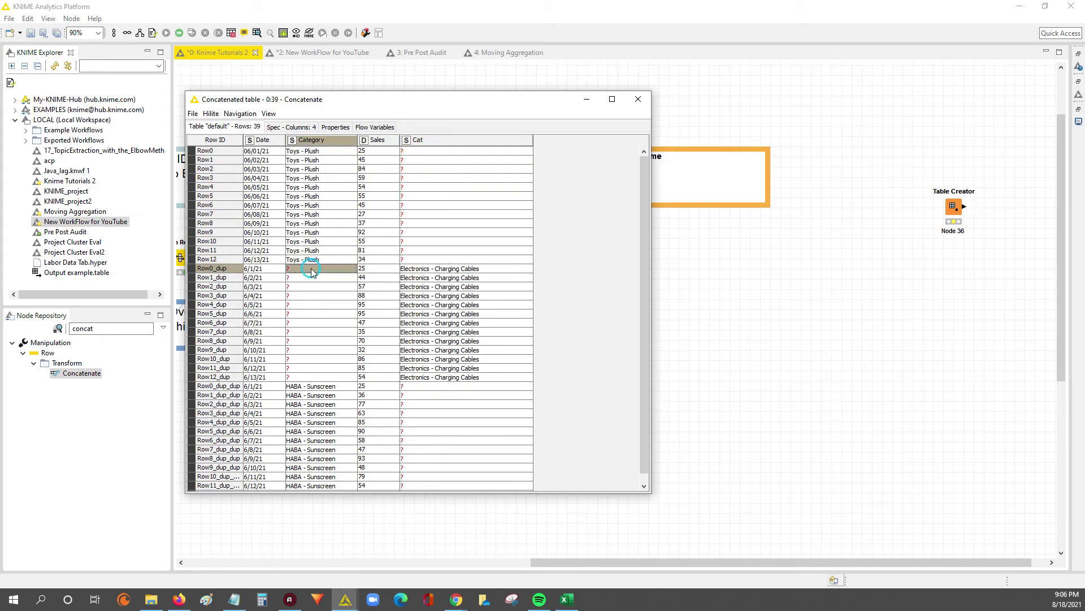
drag(427, 392, 461, 534)
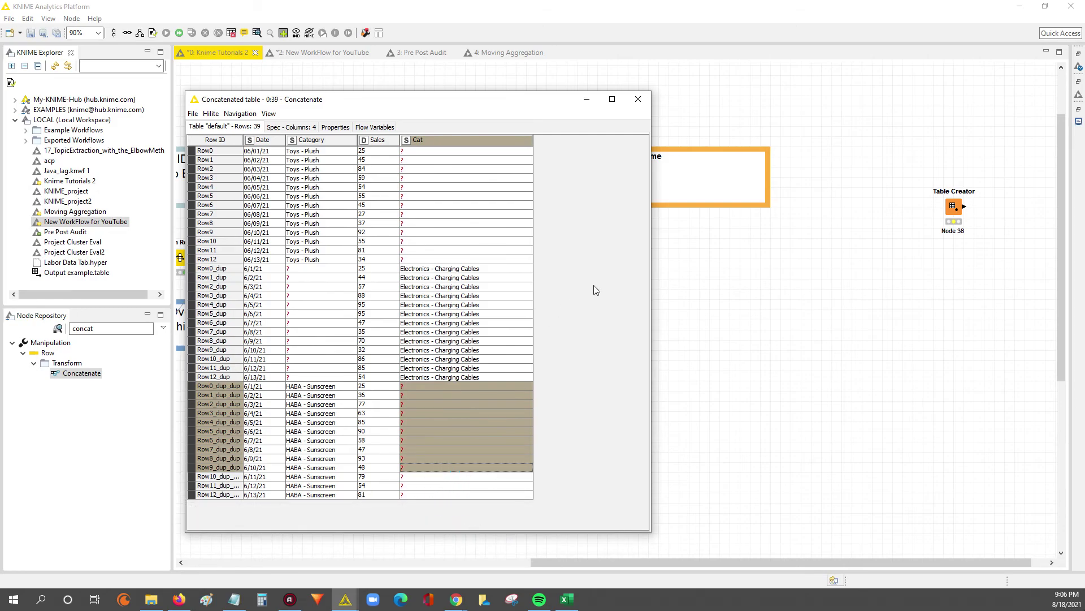
click(642, 100)
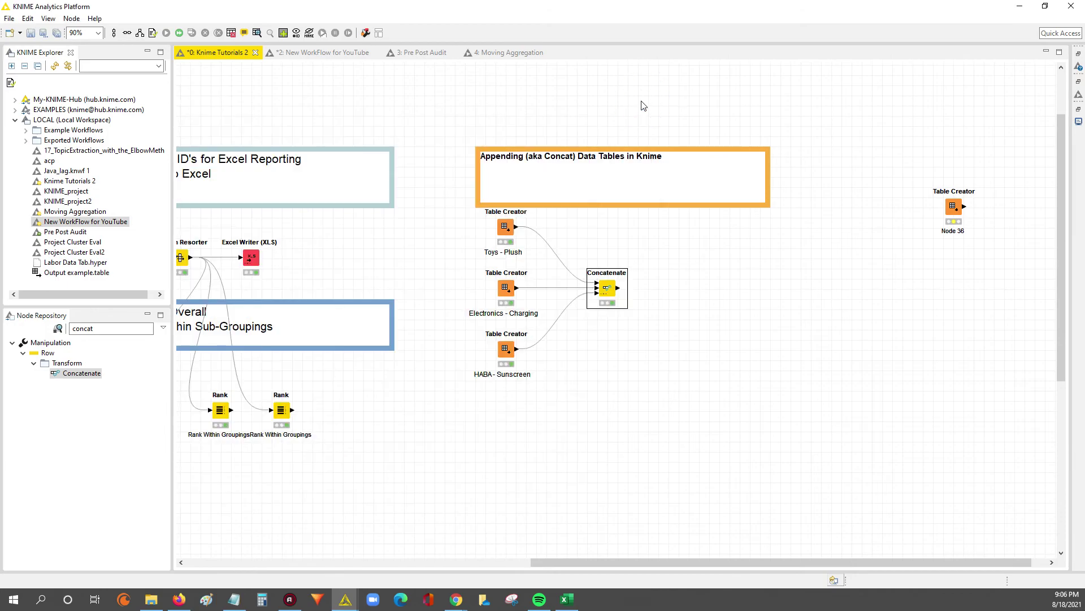